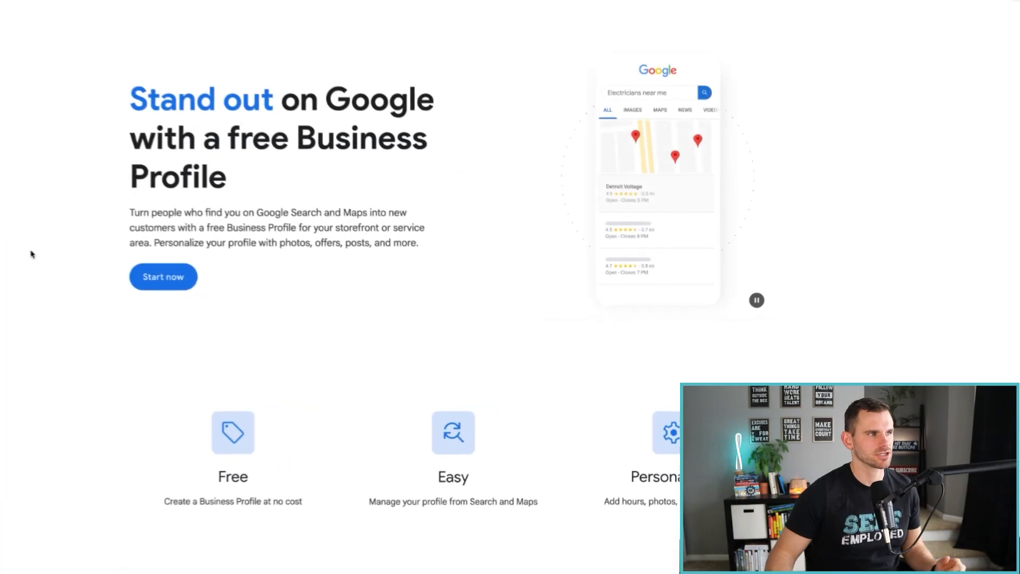
- Look over the Google Business Profile page and start creating a new Business Profile
scroll(331, 107, down, 6)
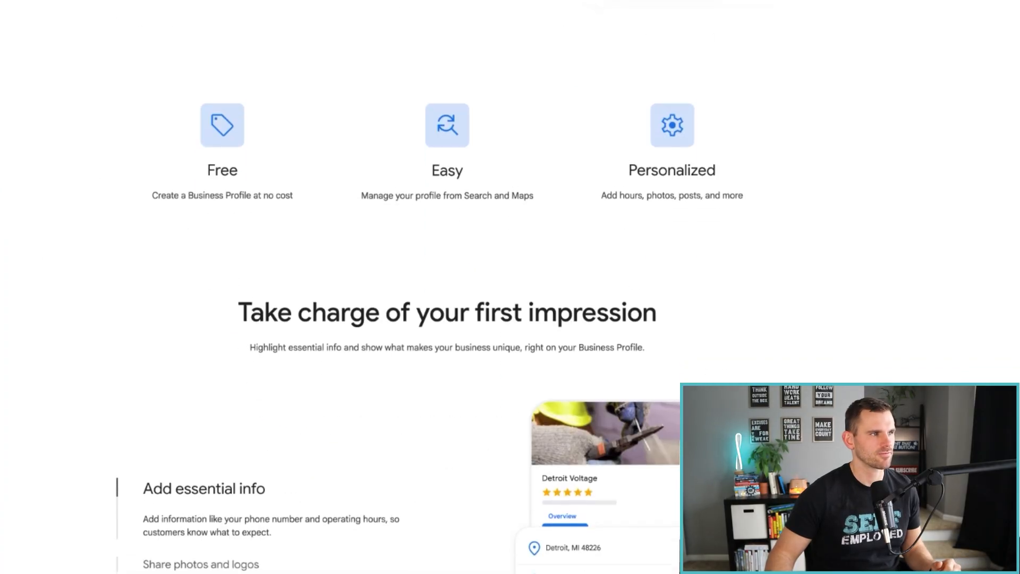
scroll(104, 144, down, 1)
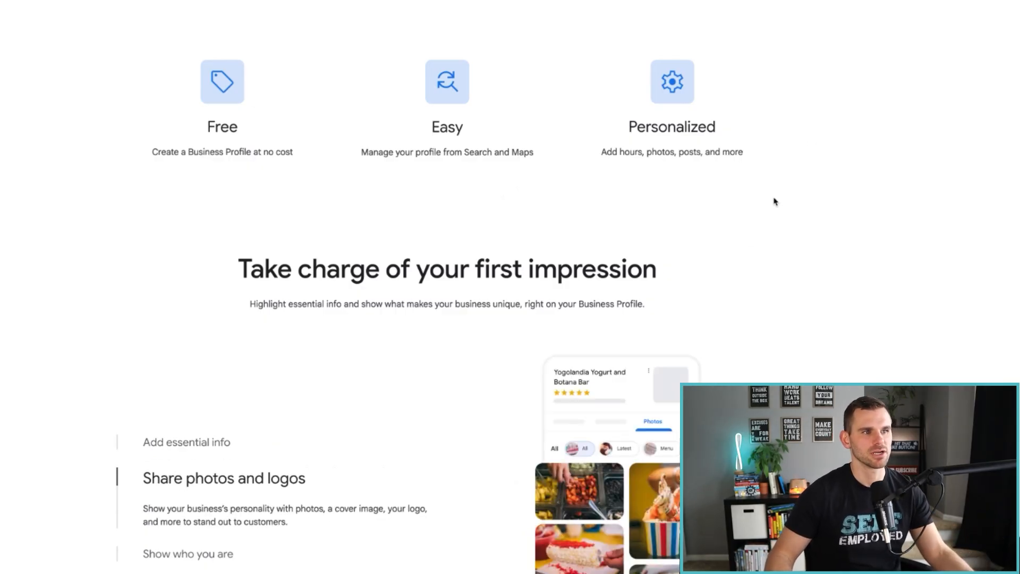
scroll(775, 201, down, 6)
scroll(778, 203, up, 1)
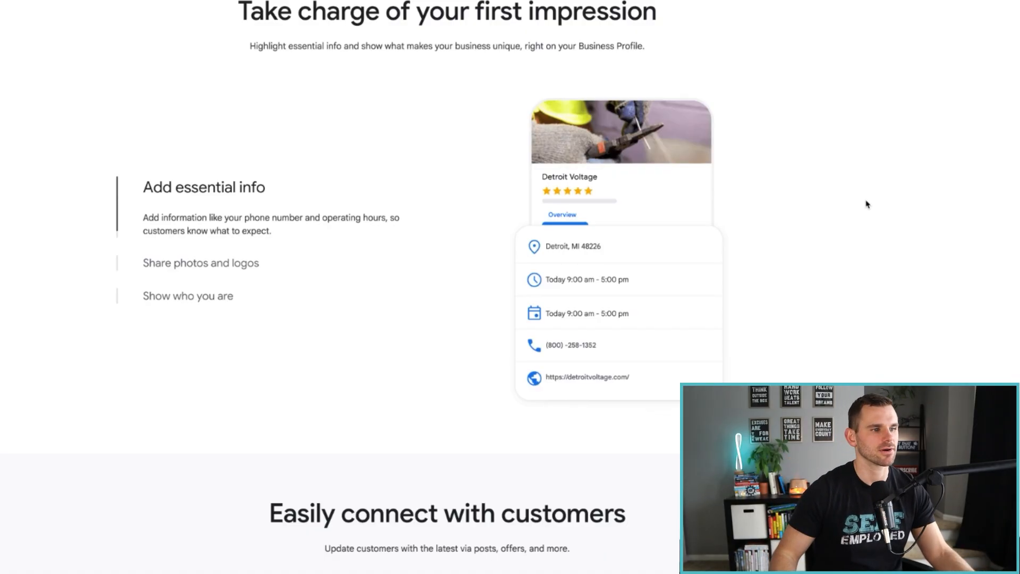
scroll(799, 270, down, 8)
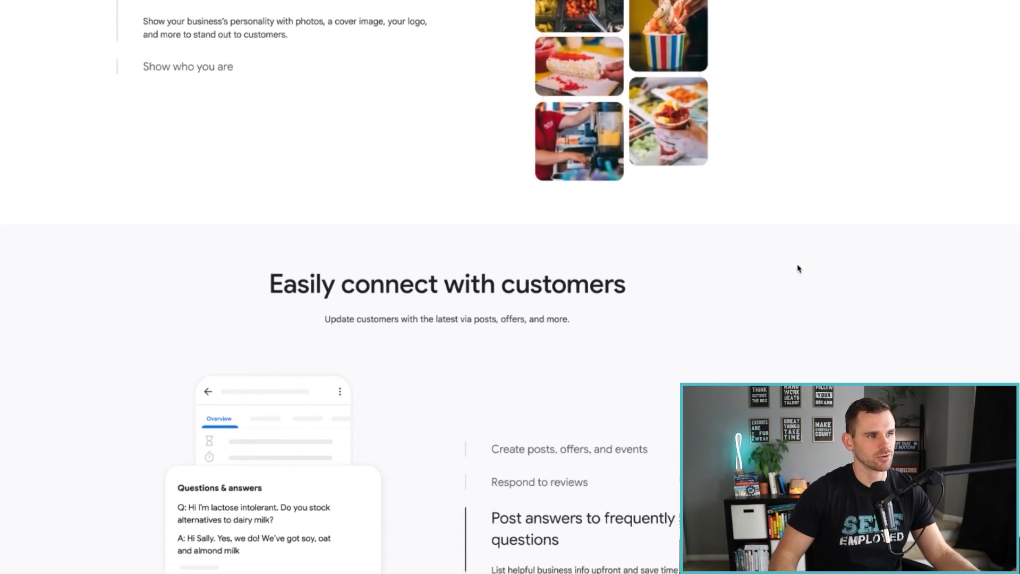
scroll(799, 269, down, 2)
scroll(800, 269, up, 1)
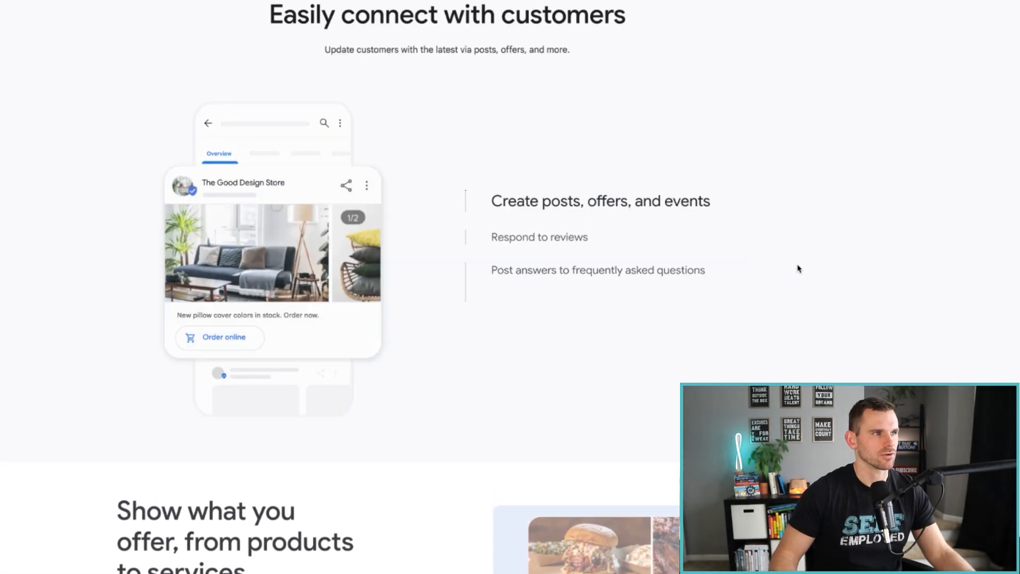
scroll(802, 270, down, 5)
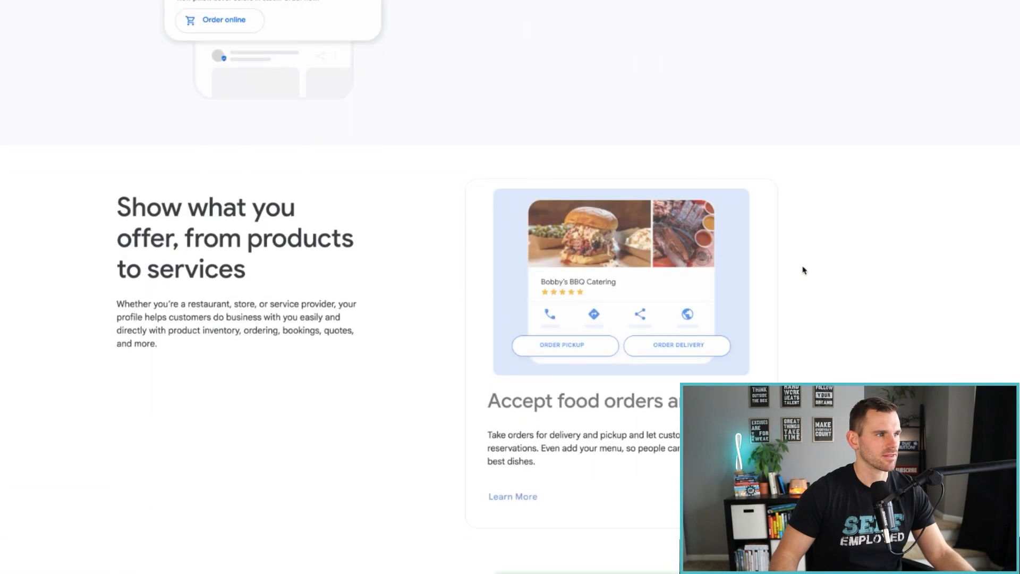
scroll(803, 270, down, 15)
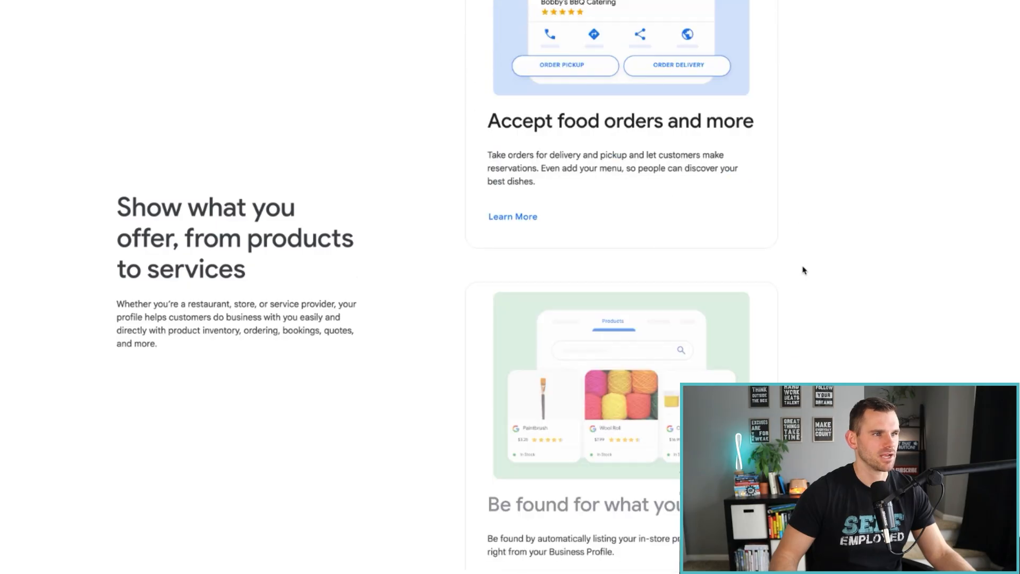
scroll(803, 270, down, 3)
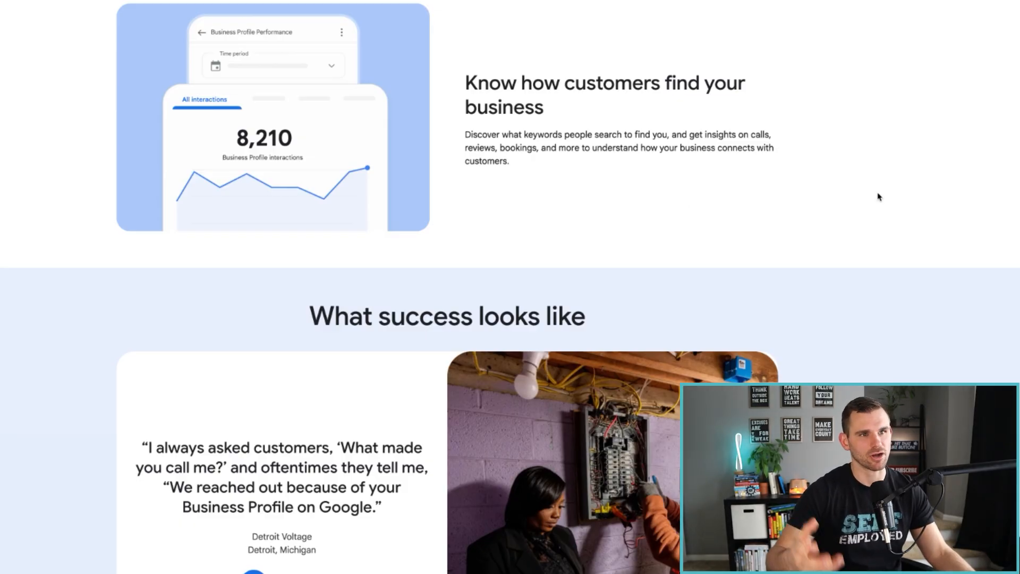
scroll(824, 223, down, 15)
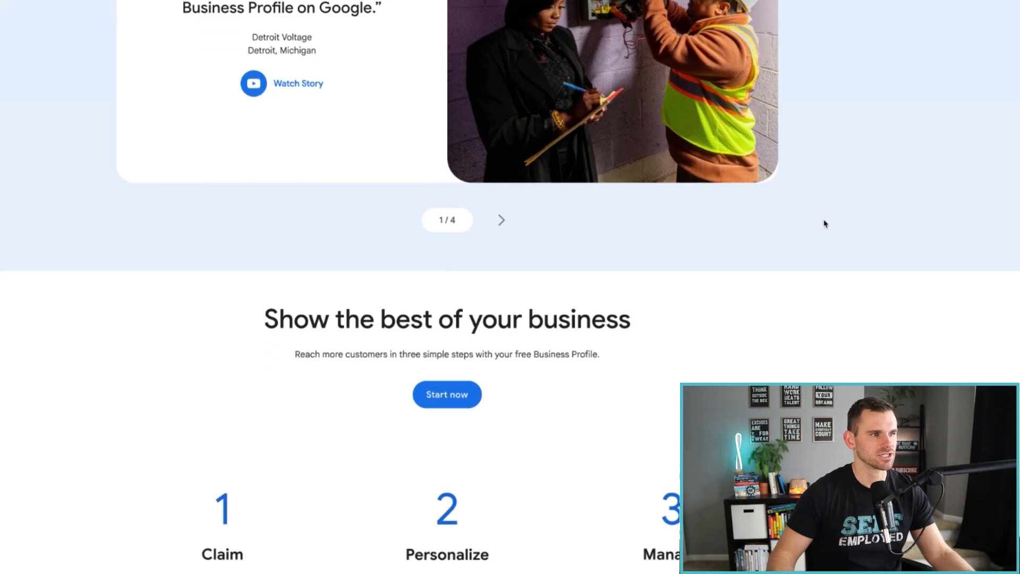
scroll(824, 223, down, 2)
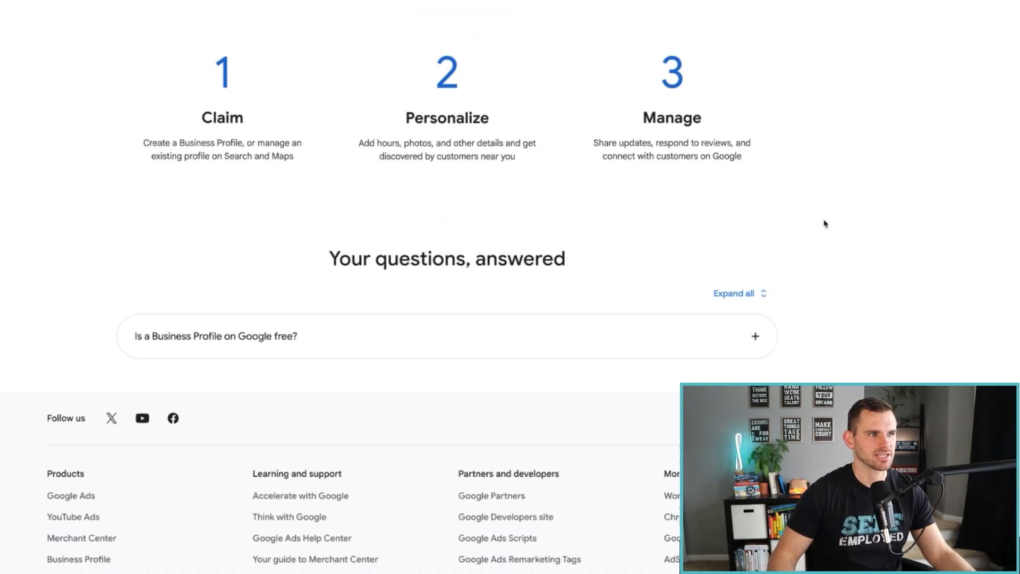
scroll(825, 222, up, 10)
scroll(827, 225, up, 10)
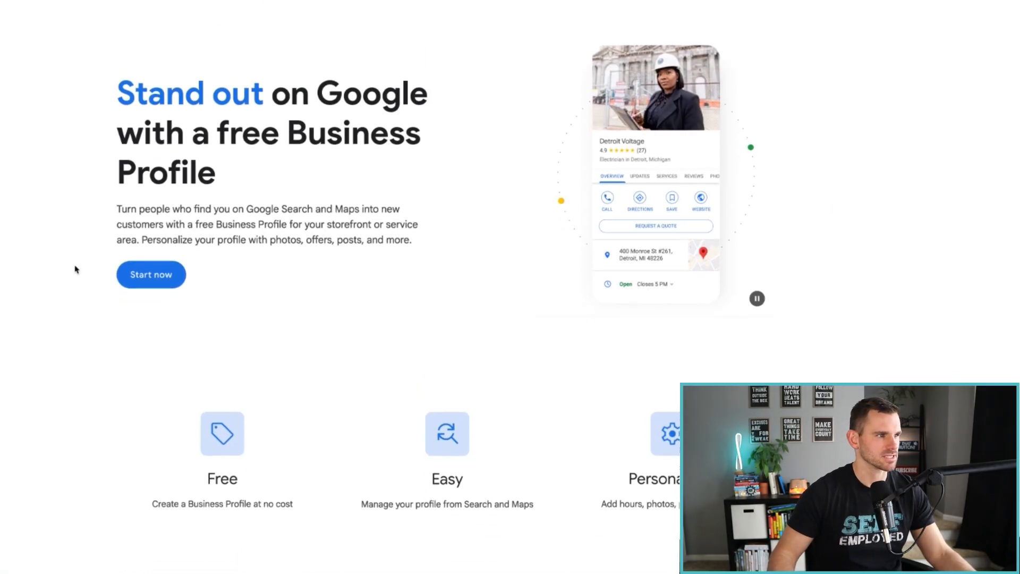
click(153, 275)
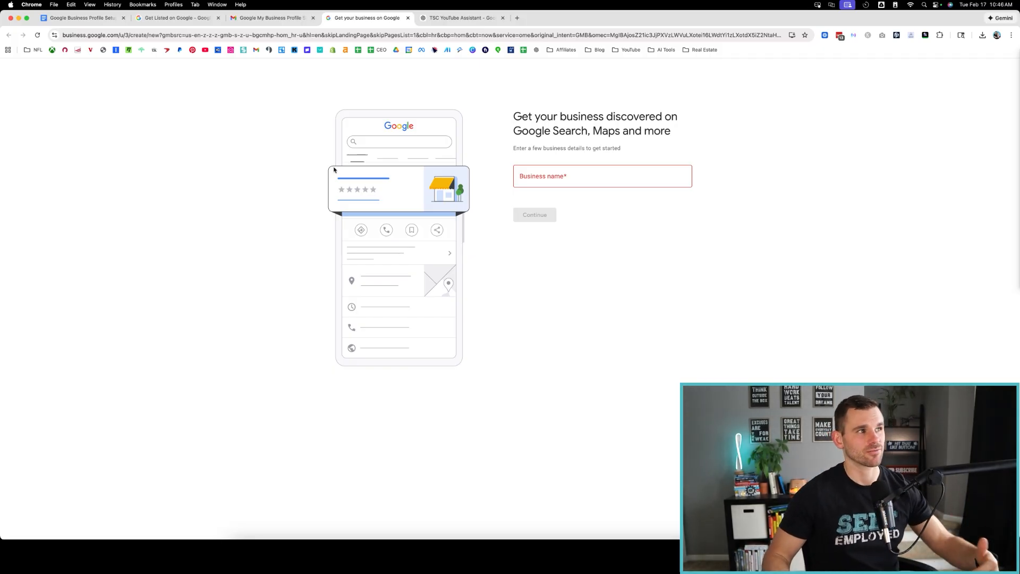
- Enter the business name JLC Services LLC from the client's email as a new business
click(270, 19)
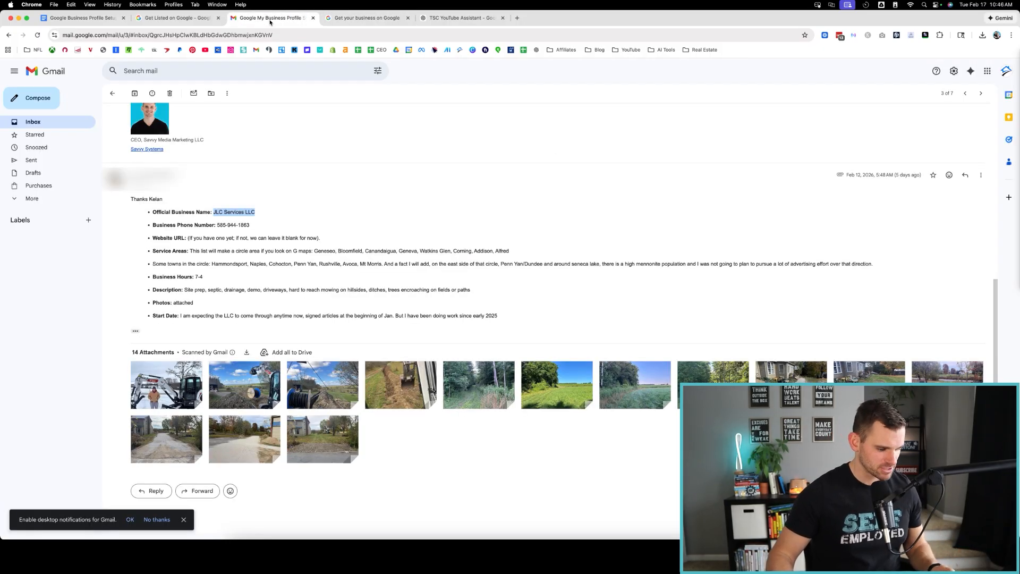
click(350, 19)
click(558, 175)
text(JLC Services LLC)
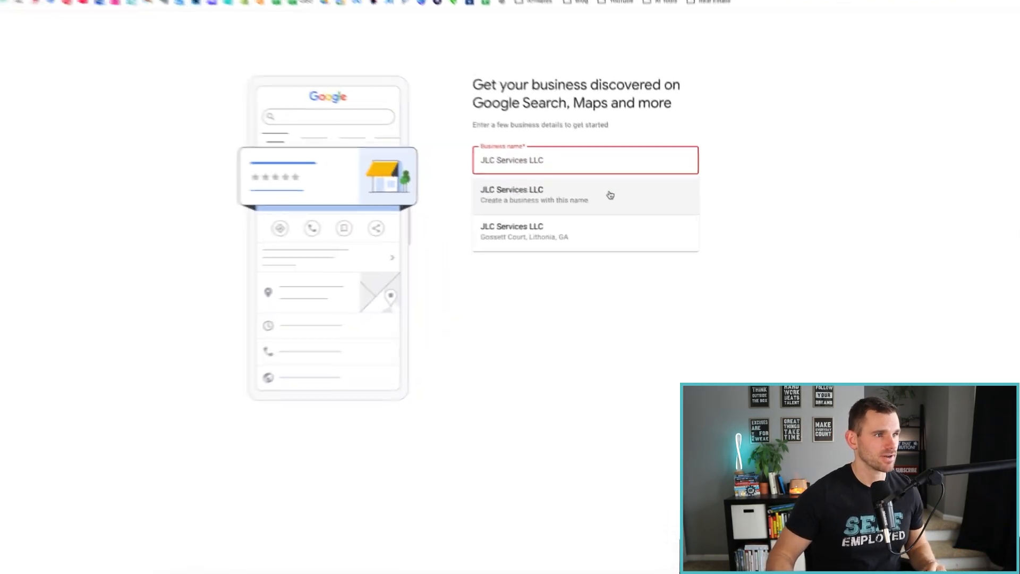
click(610, 195)
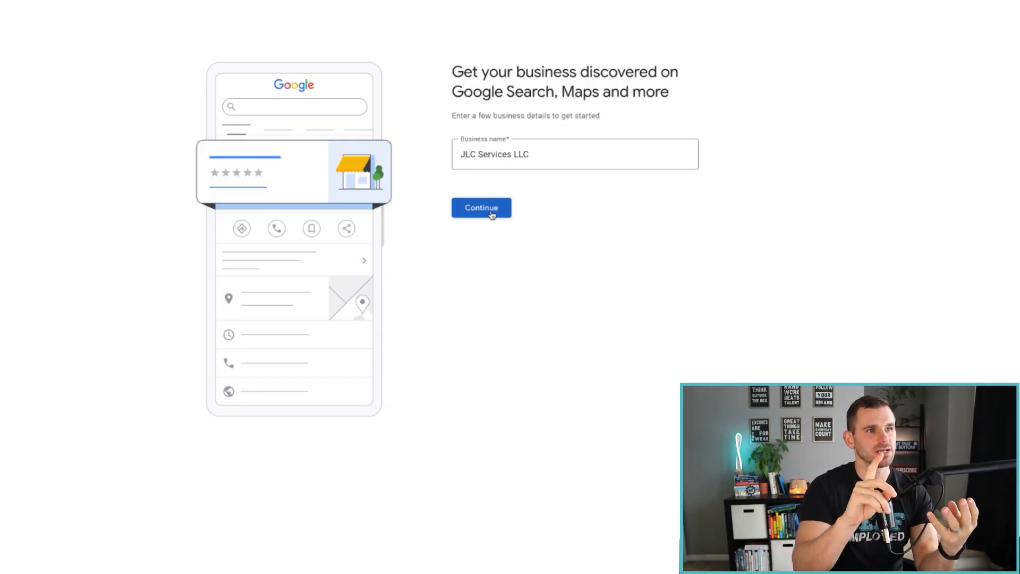
click(491, 214)
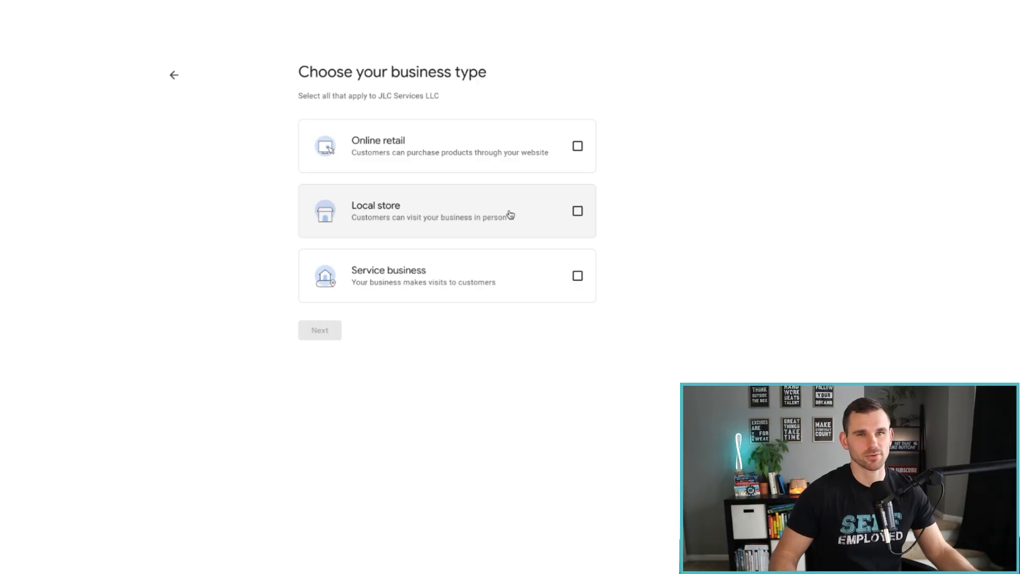
- Mark JLC Services LLC as a service business, then bring up the ChatGPT setup plan
click(571, 284)
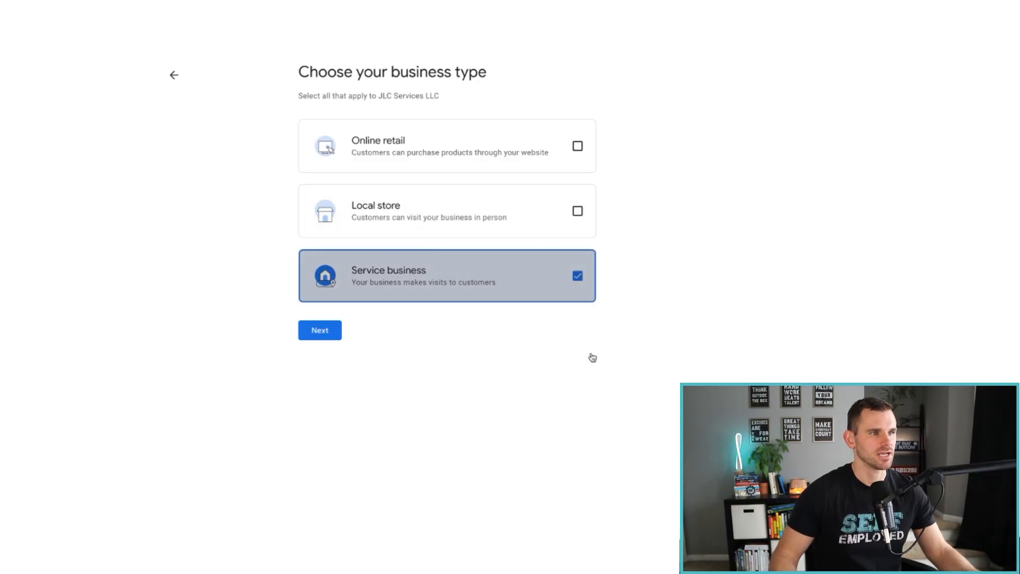
click(324, 334)
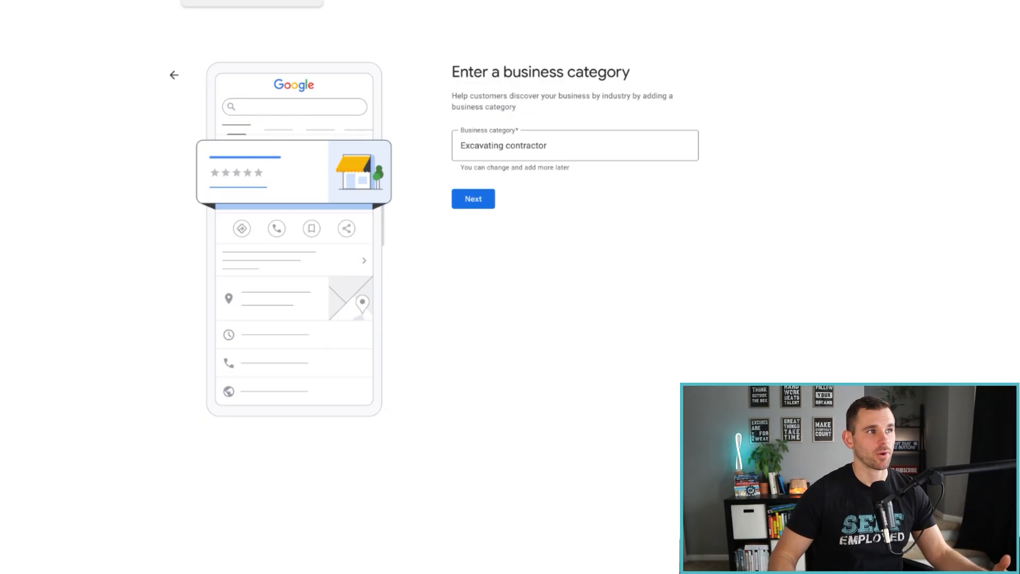
click(377, 19)
scroll(462, 219, up, 6)
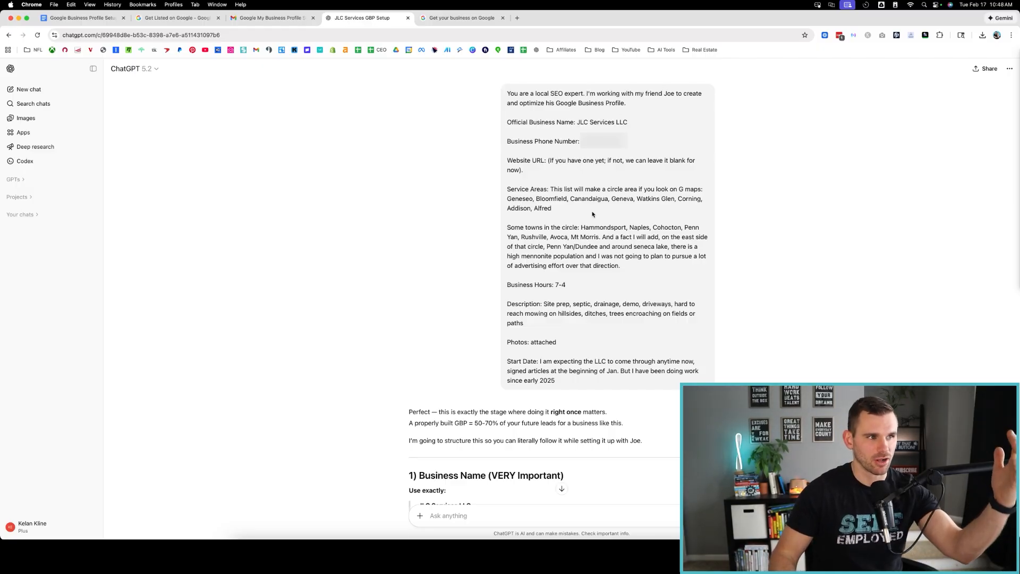
- Check ChatGPT's recommended primary category and submit Excavating contractor as the business category
scroll(303, 252, down, 20)
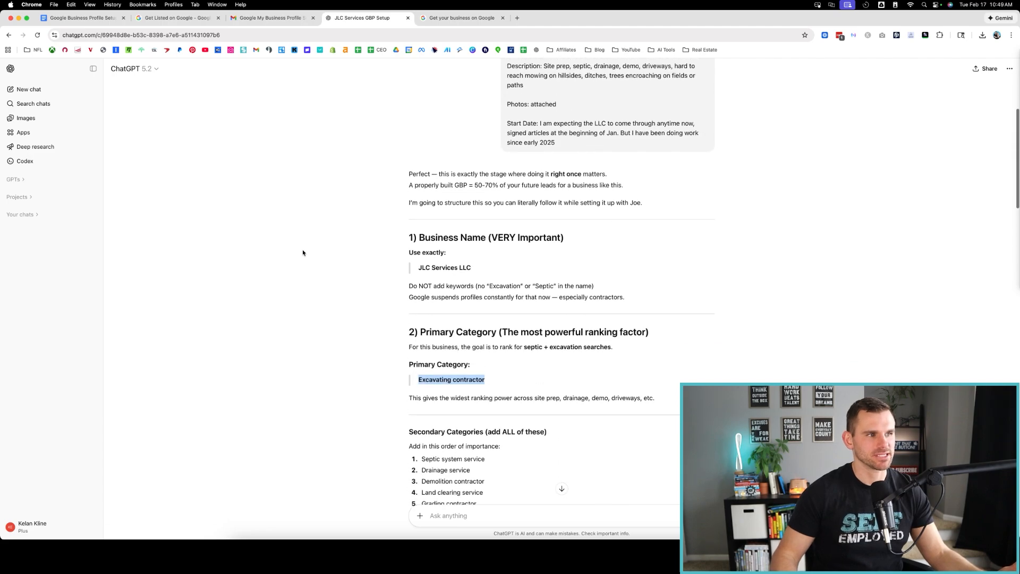
scroll(302, 252, up, 20)
scroll(303, 252, down, 7)
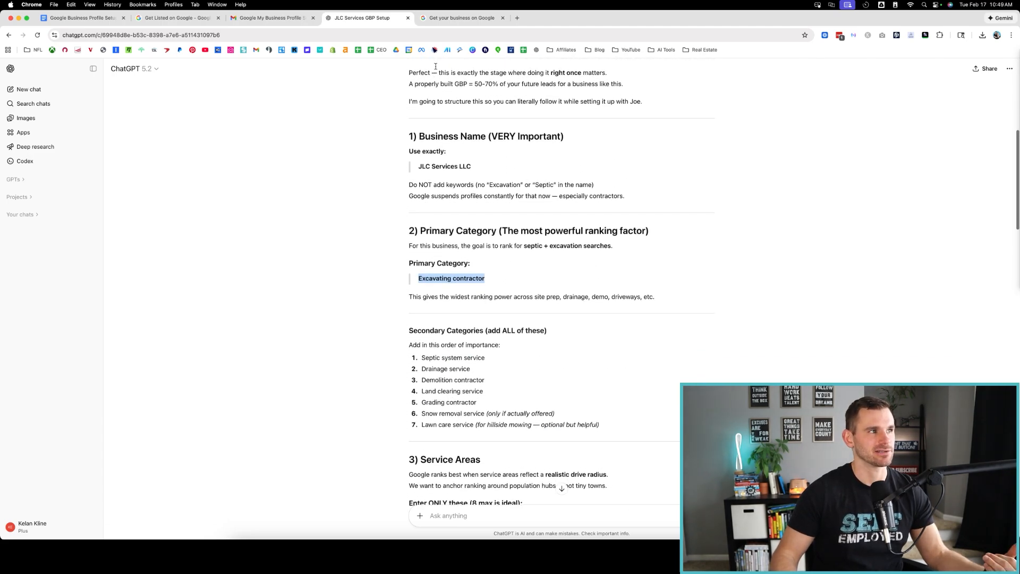
click(457, 18)
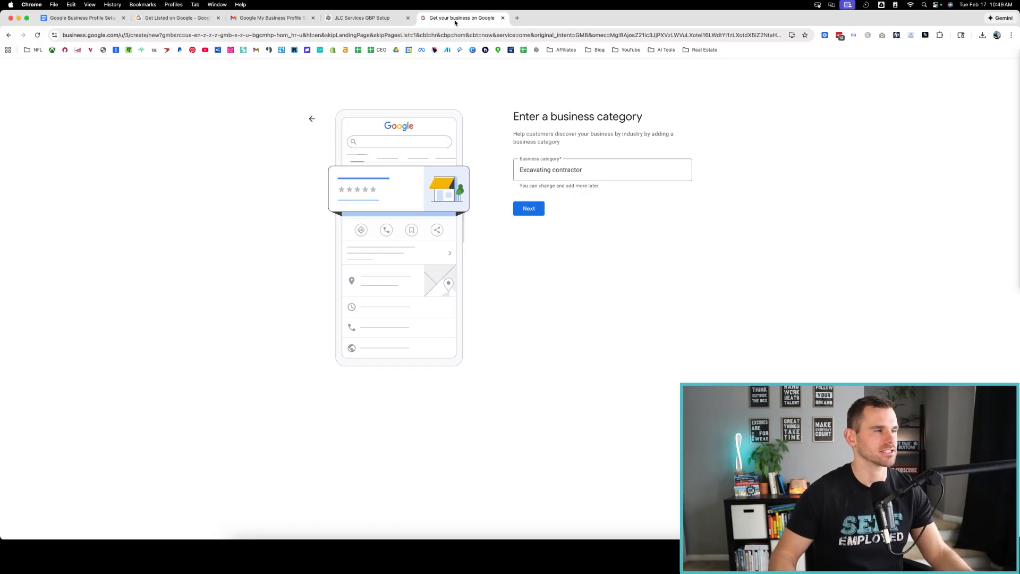
click(384, 20)
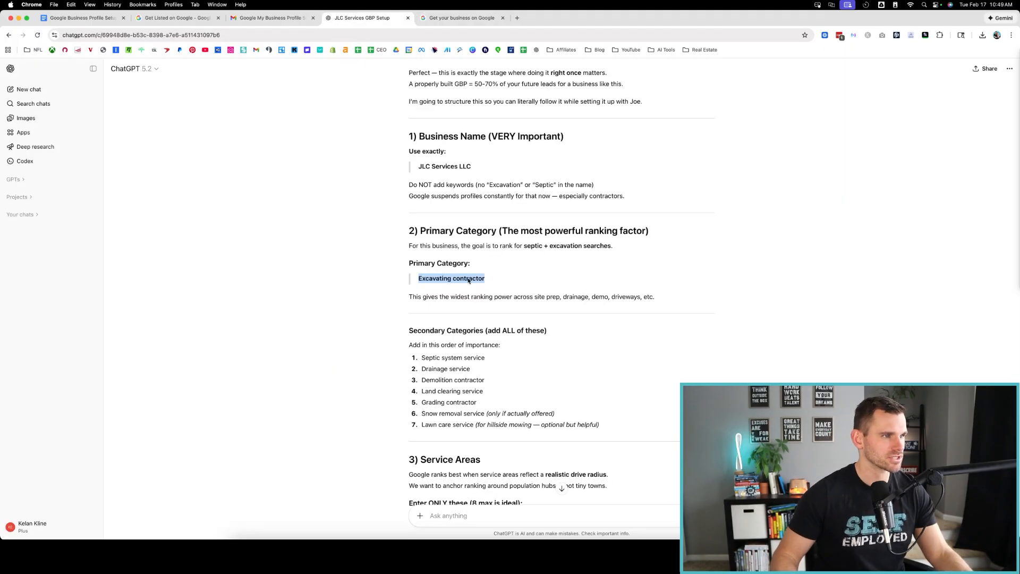
click(465, 18)
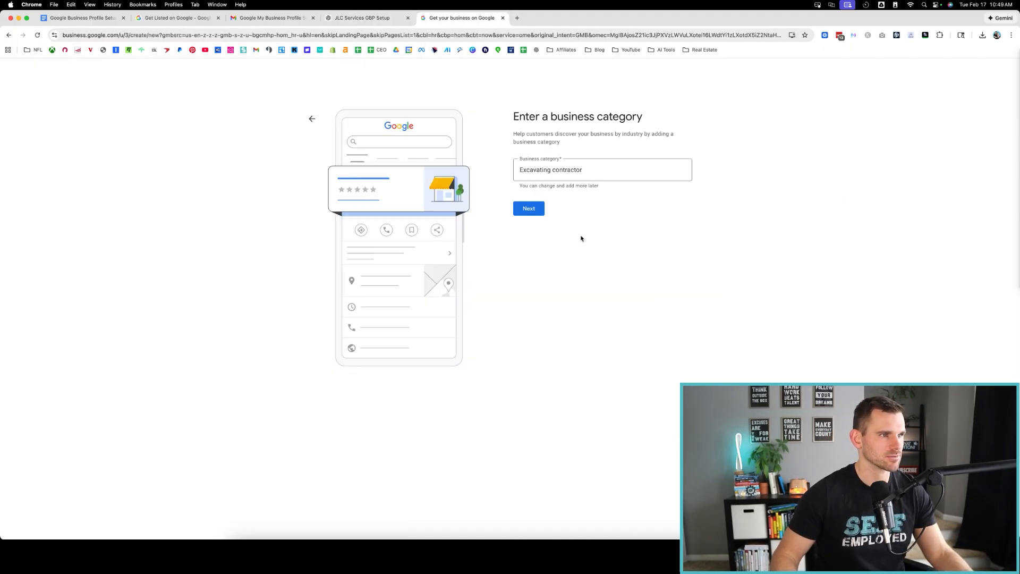
click(528, 208)
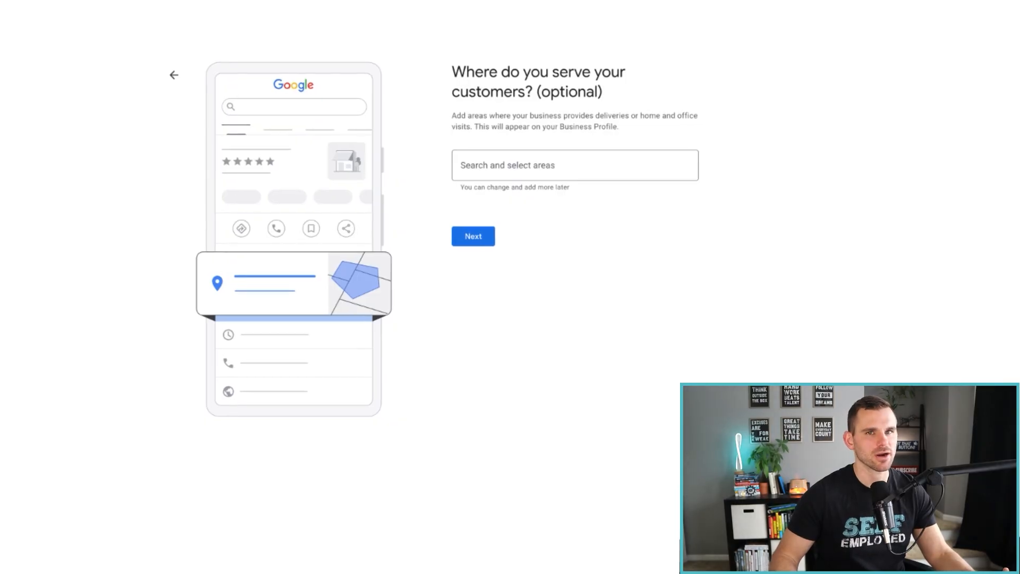
- Add Bloomfield, Geneva and Watkins Glen, NY as service areas from the ChatGPT list
click(228, 1)
scroll(343, 308, down, 6)
double_click(340, 301)
key(ctrl+c)
key(ctrl+Tab)
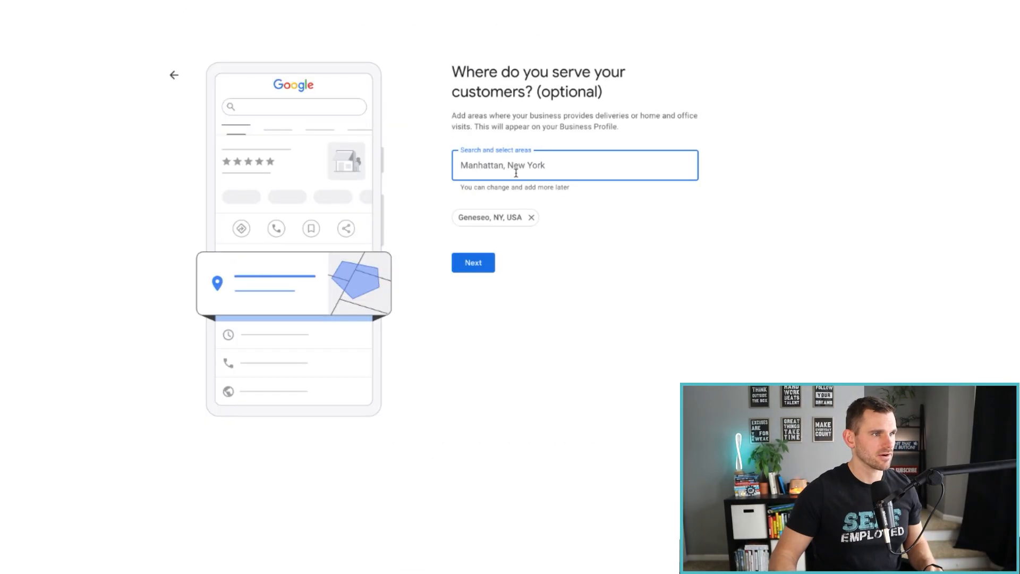
key(ctrl+v)
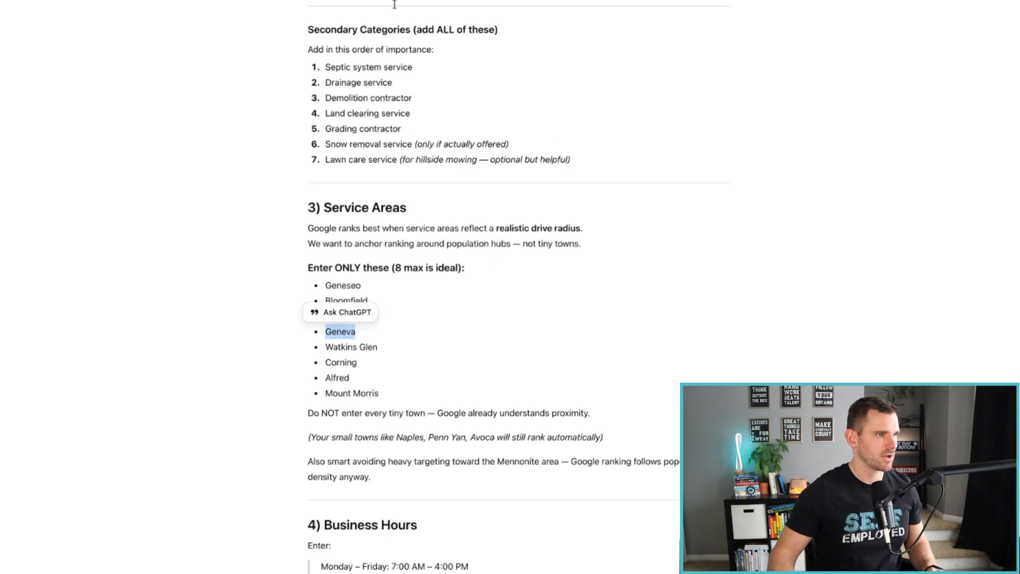
key(ctrl+c)
key(ctrl+Tab)
key(ctrl+v)
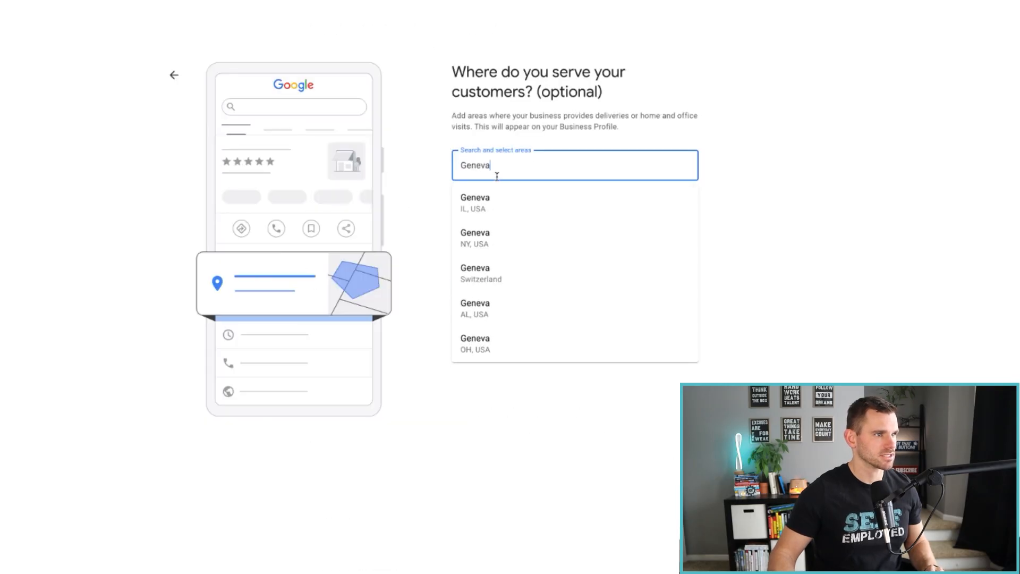
click(502, 234)
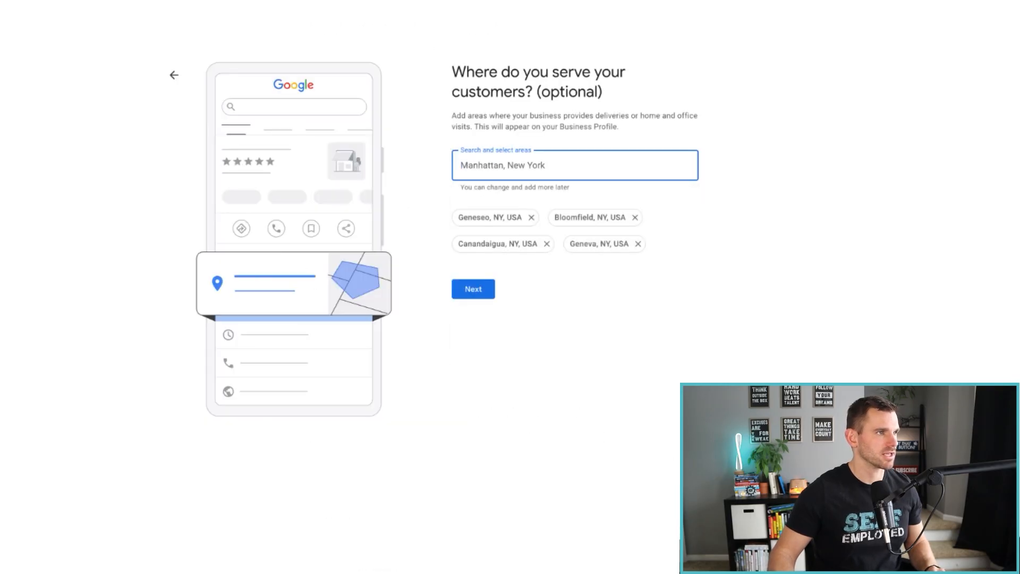
key(ctrl+Tab)
drag(325, 346, 377, 347)
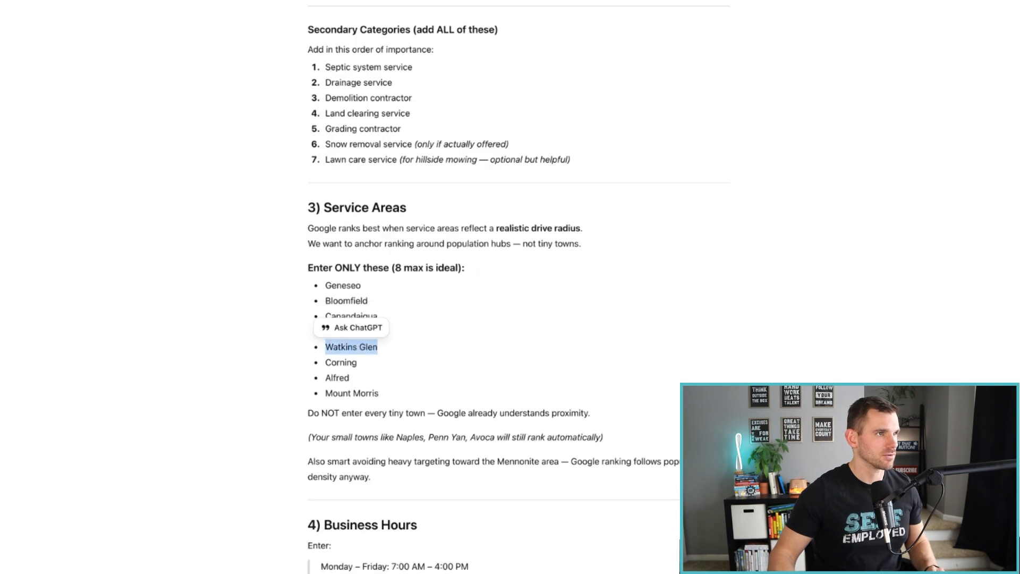
key(ctrl+c)
key(ctrl+Tab)
key(ctrl+v)
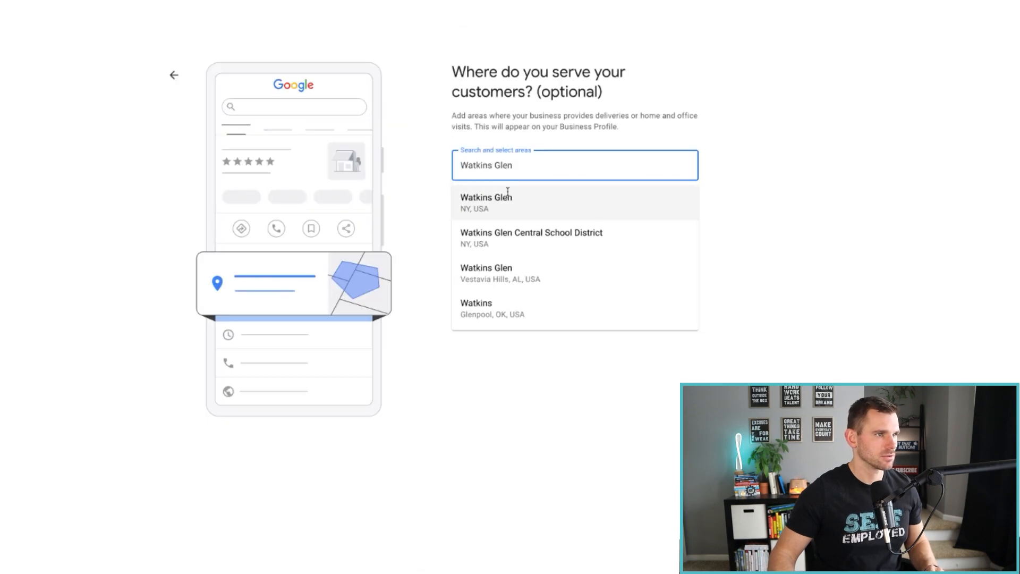
click(508, 197)
- Add Alfred and Mount Morris, NY, replacing the wrong Mount Morris, MI, and submit the areas
key(ctrl+Tab)
double_click(348, 362)
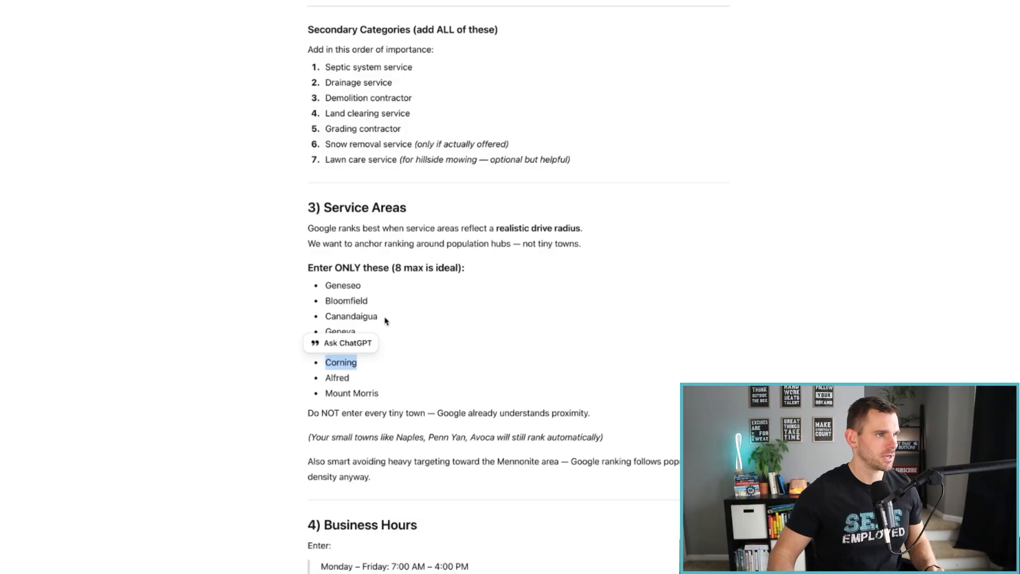
double_click(344, 377)
key(ctrl+c)
key(ctrl+Tab)
key(ctrl+v)
click(507, 197)
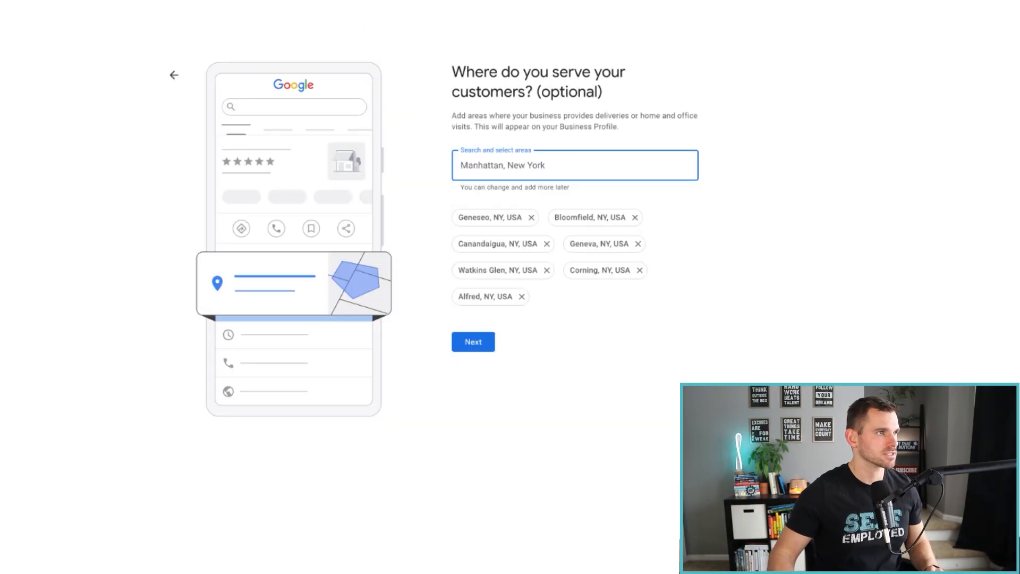
key(ctrl+Tab)
double_click(352, 393)
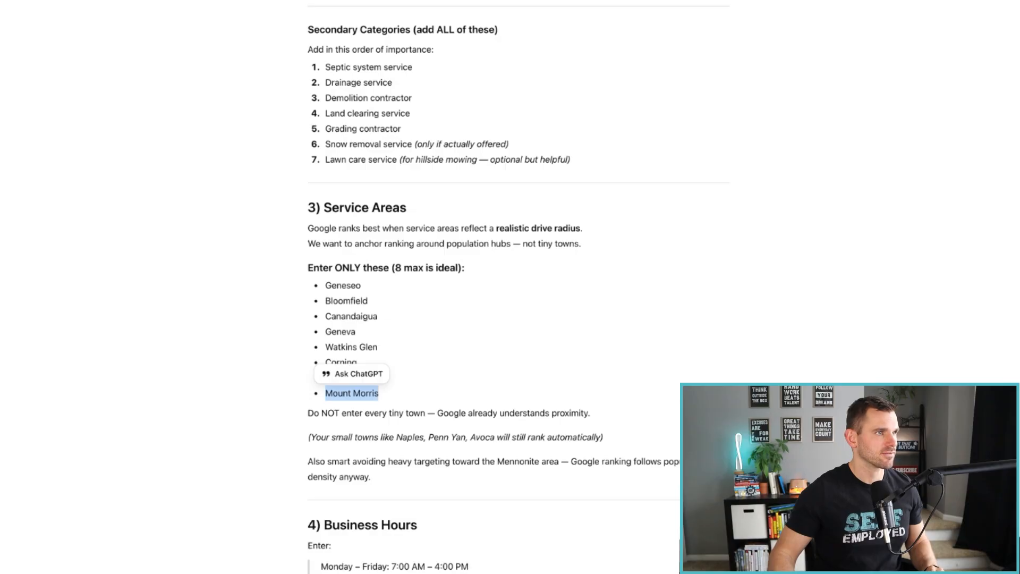
key(ctrl+c)
key(ctrl+Tab)
key(ctrl+v)
click(512, 197)
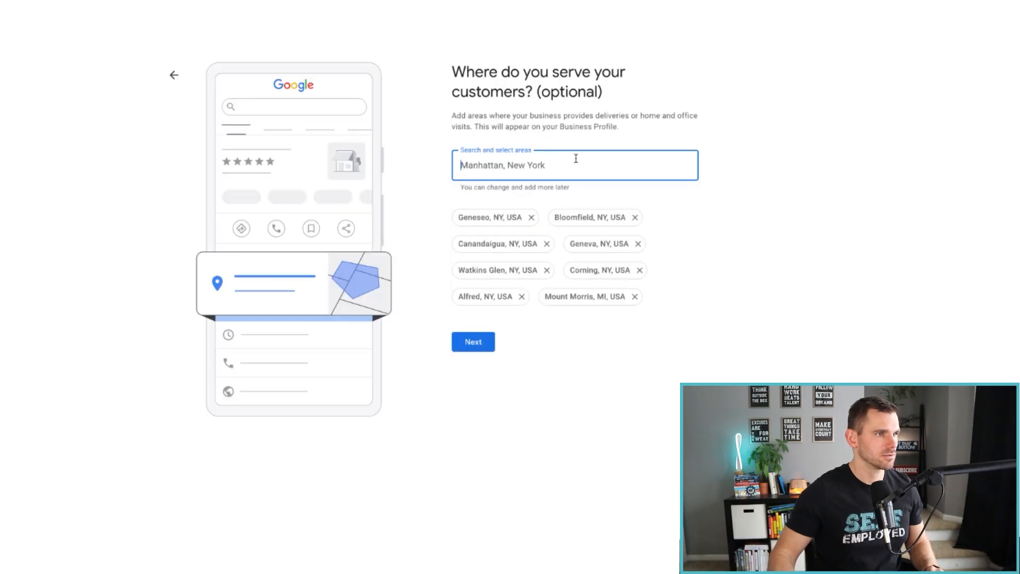
click(634, 296)
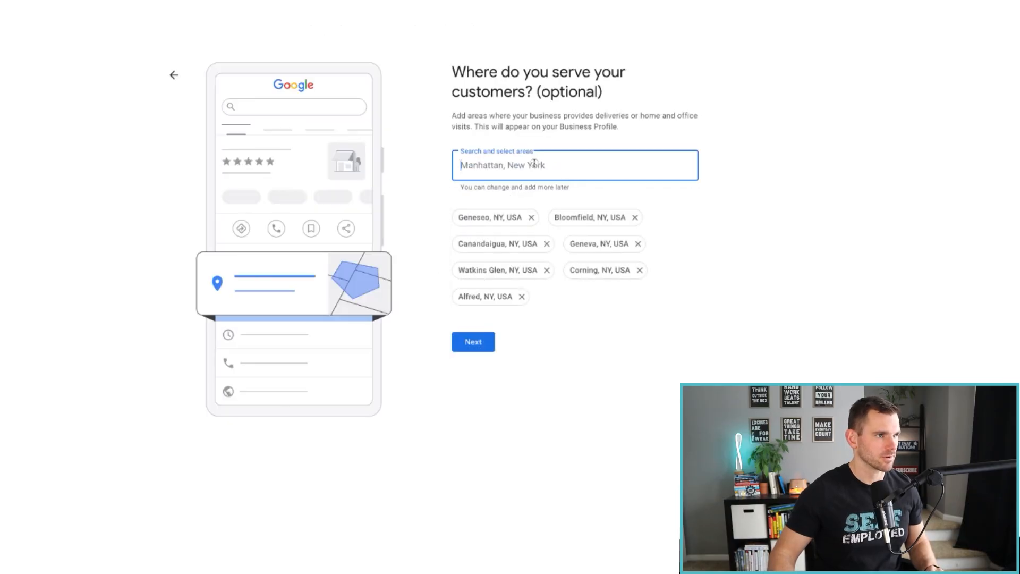
key(ctrl+v)
click(530, 241)
click(789, 252)
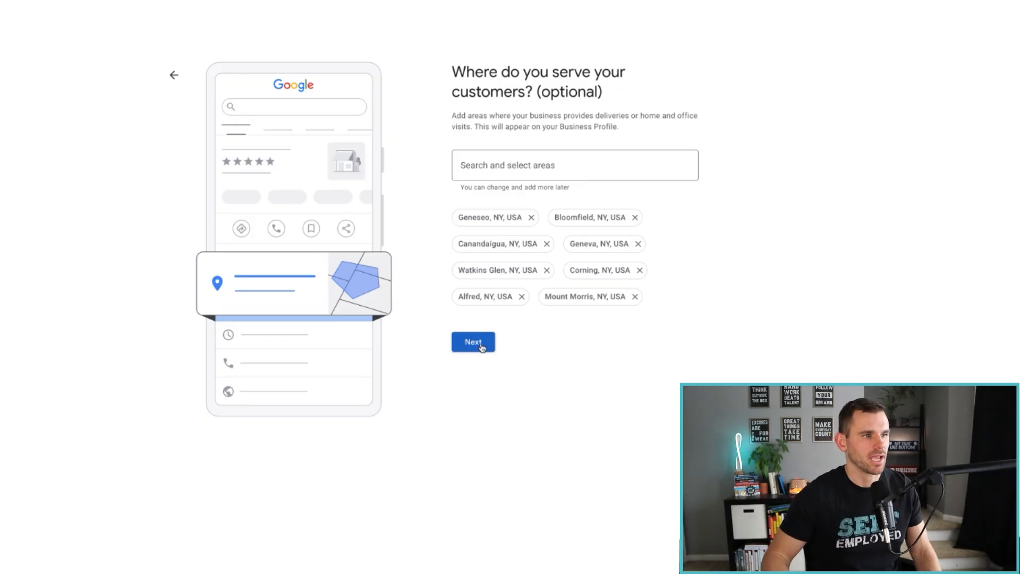
click(481, 346)
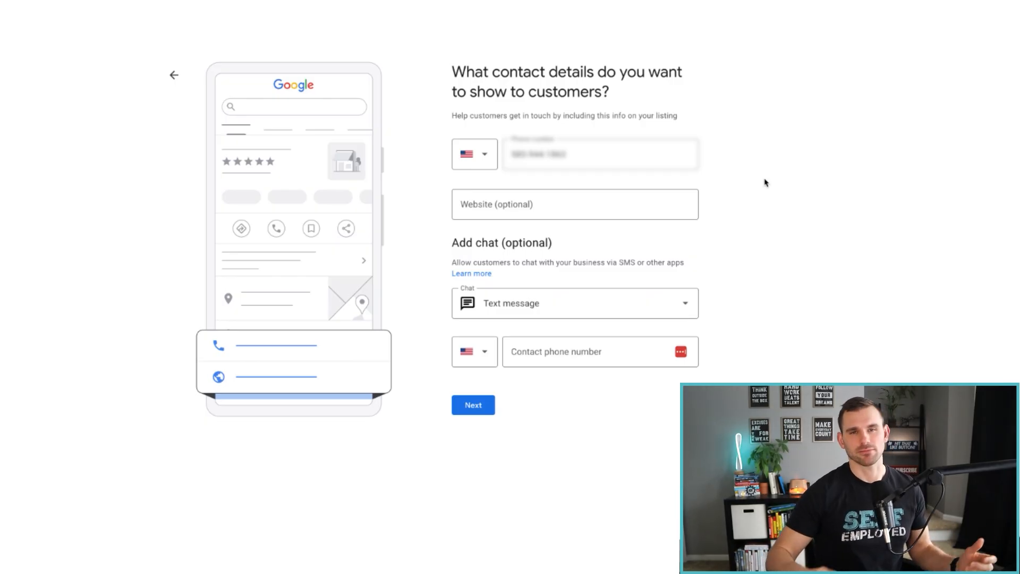
- Enter the text-message contact number, leave Website blank, keep Text message chat, and submit
click(624, 355)
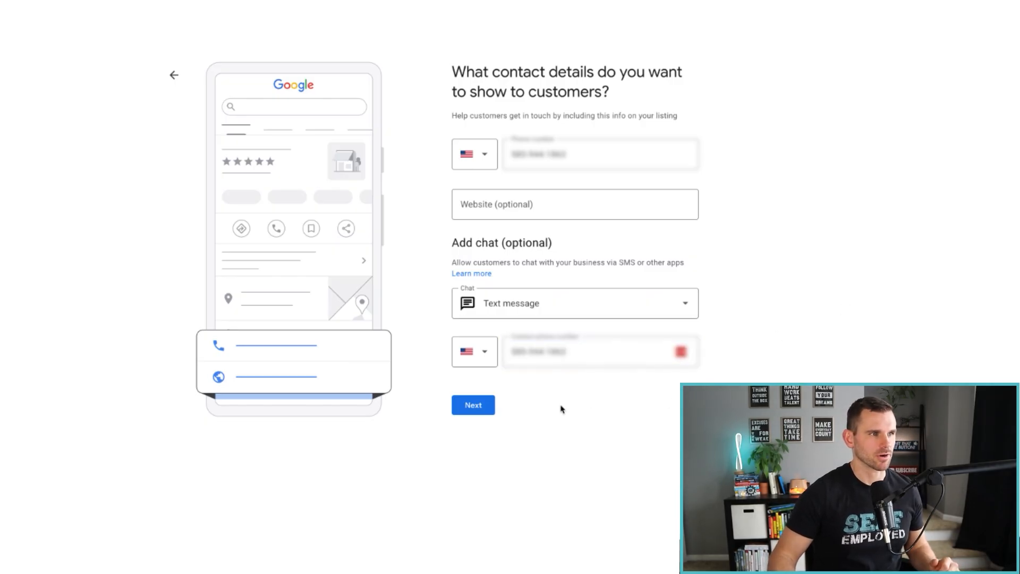
click(535, 208)
click(774, 217)
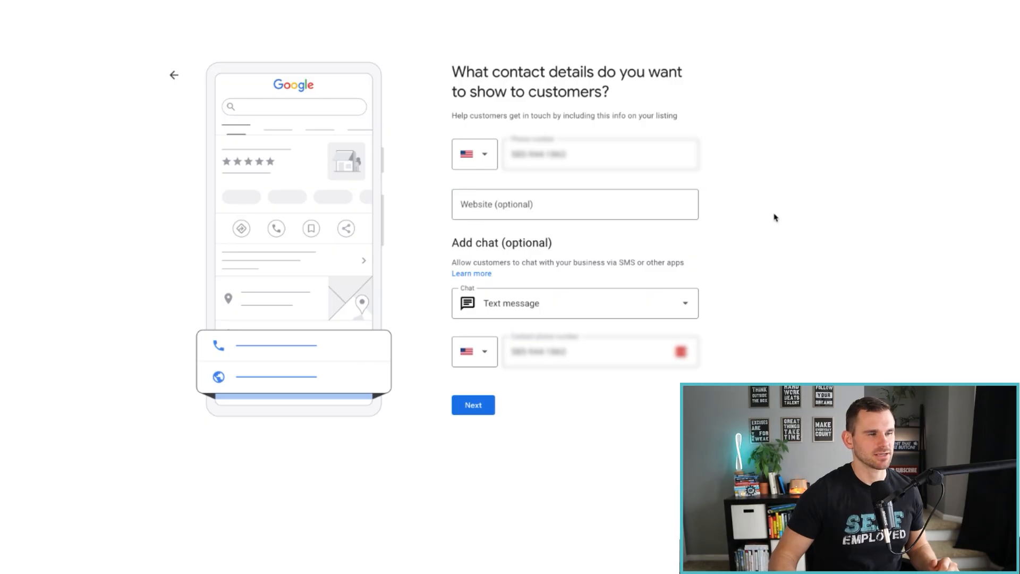
click(518, 313)
click(523, 315)
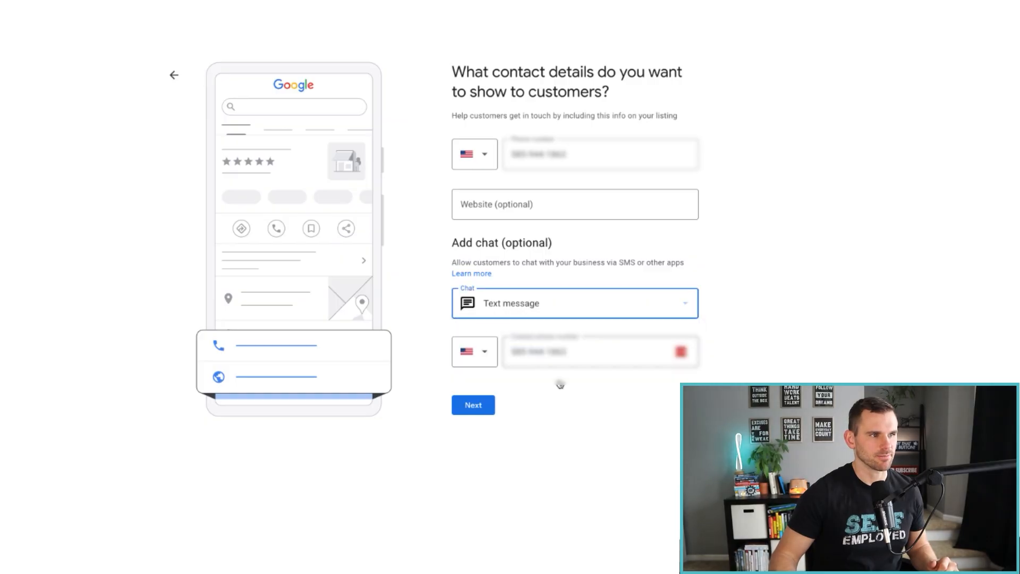
click(498, 405)
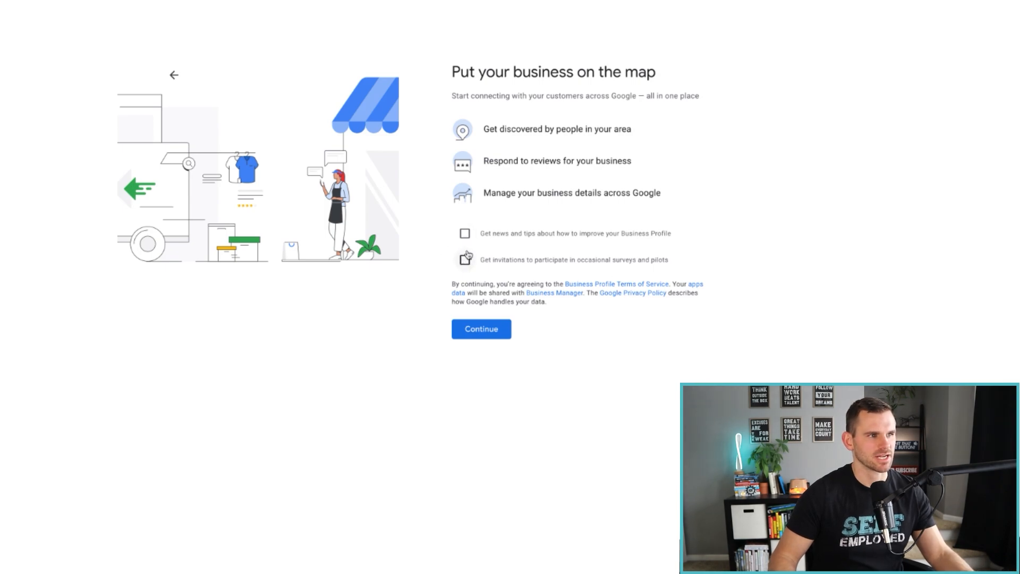
- Accept the terms and postpone mailing-address verification with Verify Later
click(489, 334)
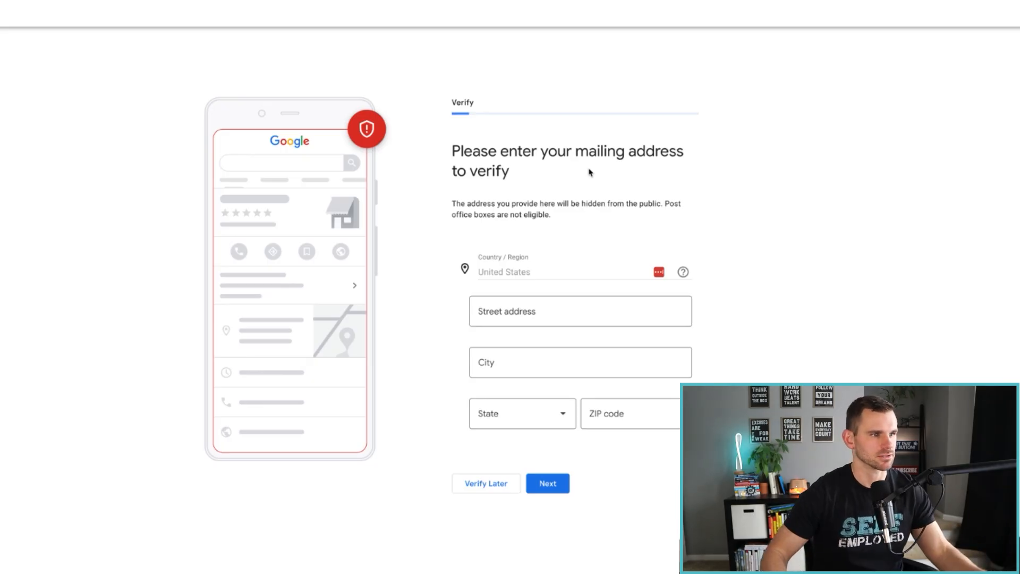
click(486, 484)
click(484, 483)
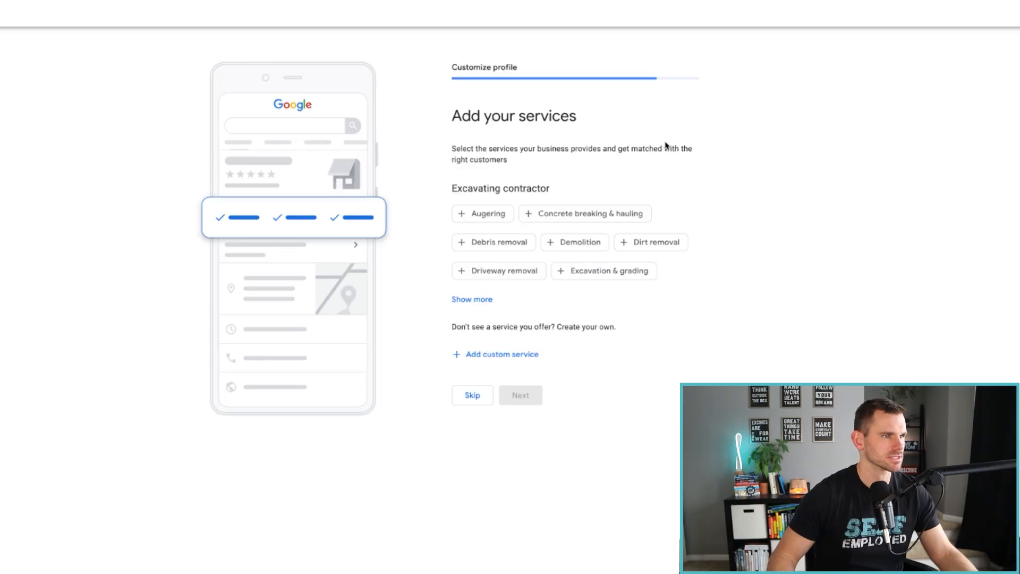
- Compare the Excavating contractor services page against the ChatGPT guide's service list
key(ctrl+Tab)
scroll(502, 274, up, 20)
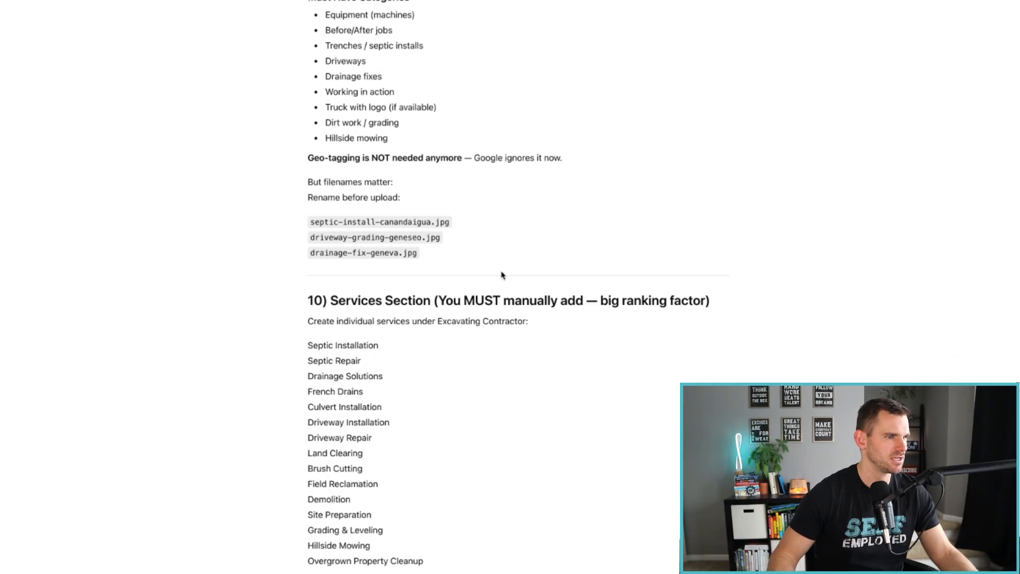
scroll(501, 275, up, 20)
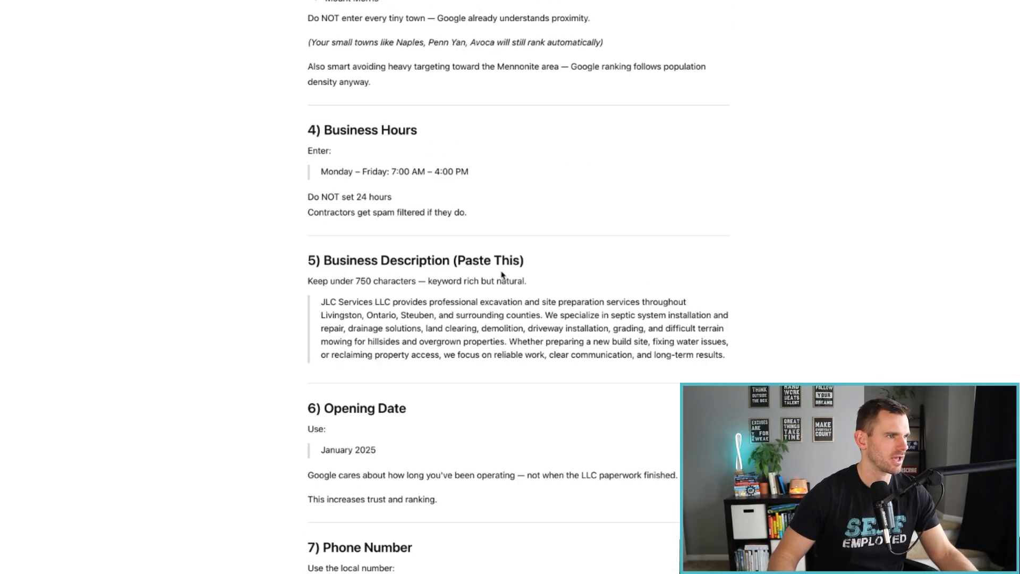
key(ctrl+Tab)
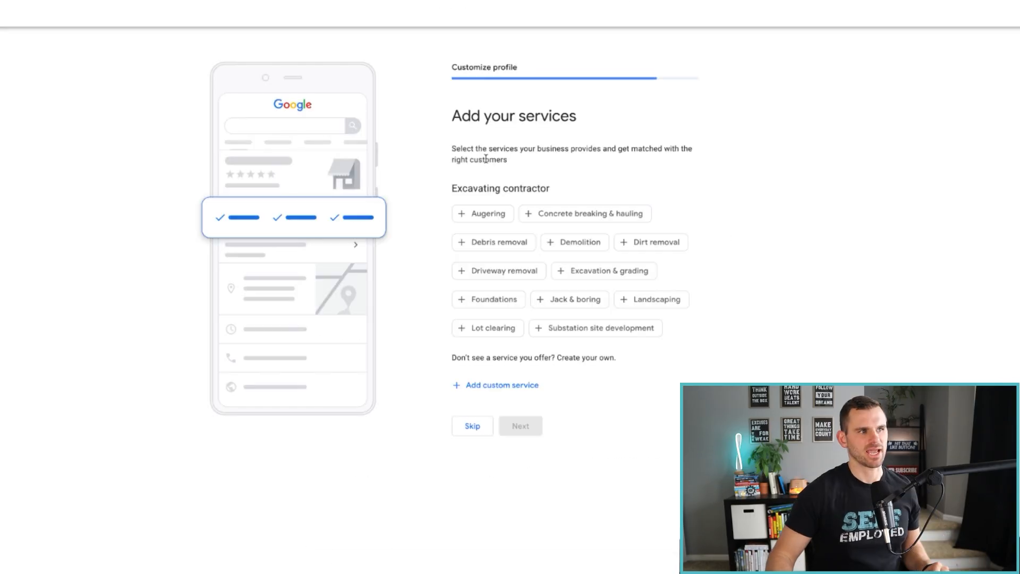
drag(455, 190, 556, 187)
click(523, 172)
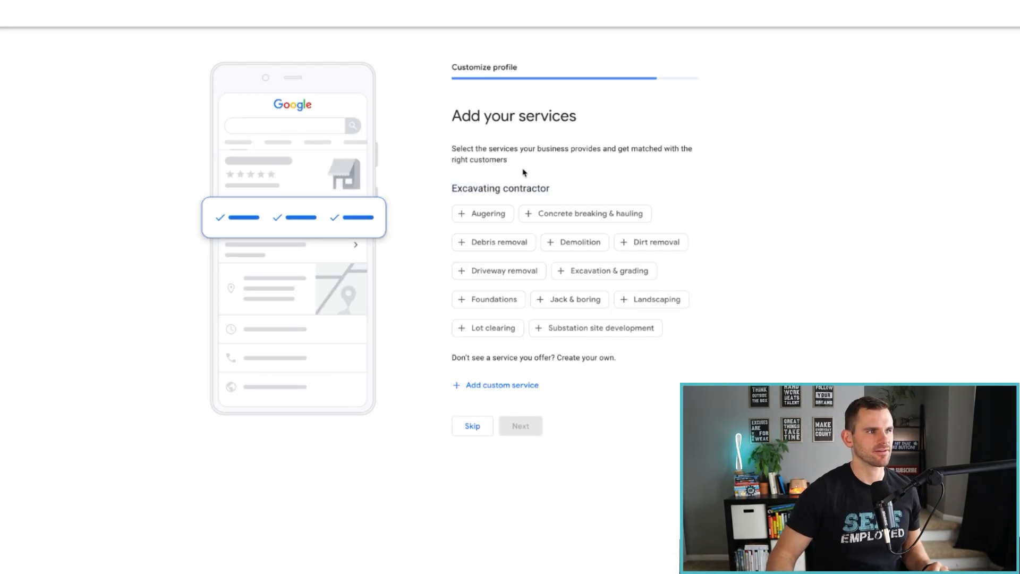
key(ctrl+shift+Tab)
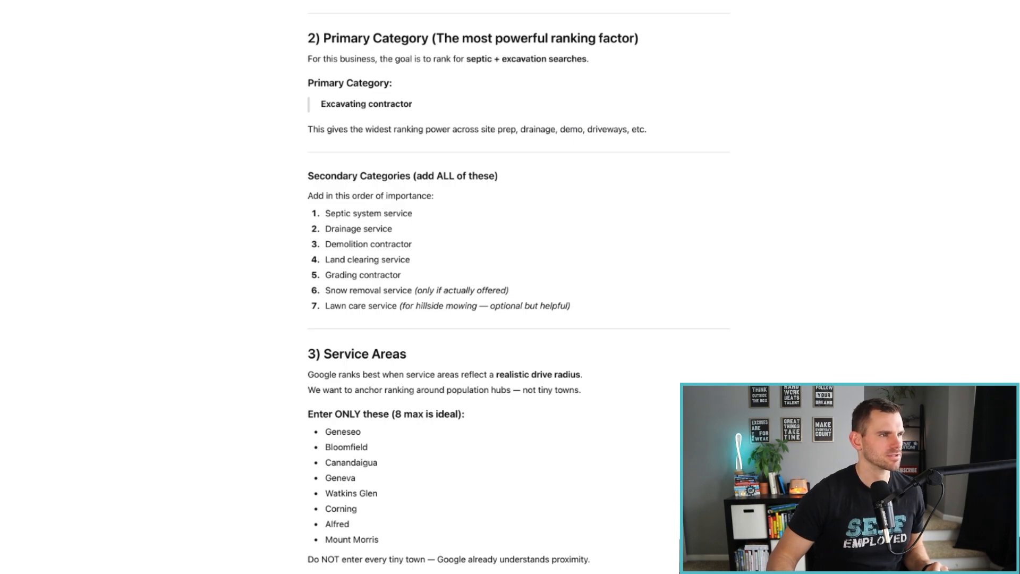
key(ctrl+Tab)
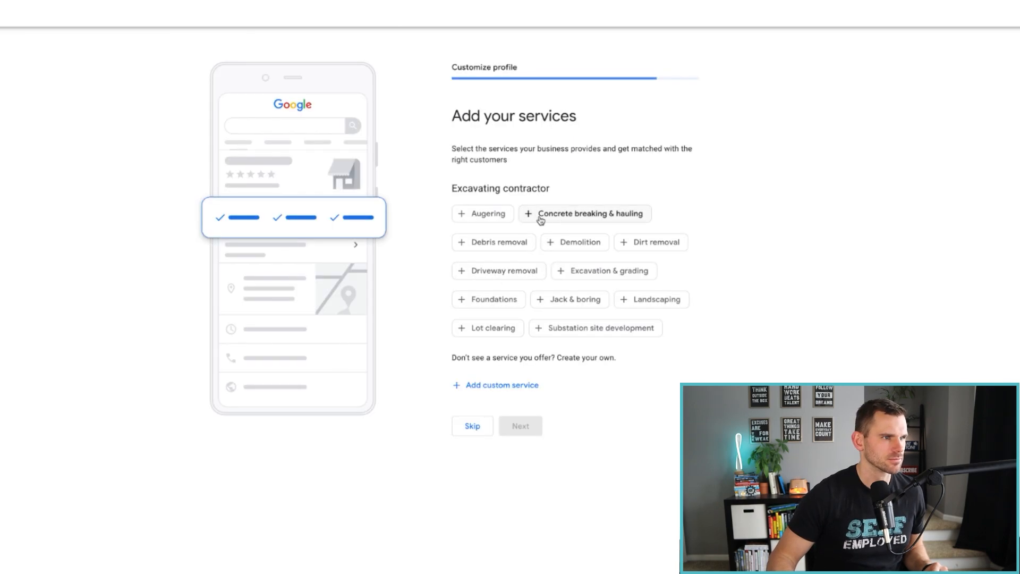
- Check Lot clearing, Excavation & grading, Driveway removal, Demolition, Dirt removal, Debris removal, Foundations, Concrete breaking & hauling
click(540, 216)
click(540, 217)
click(488, 327)
click(588, 270)
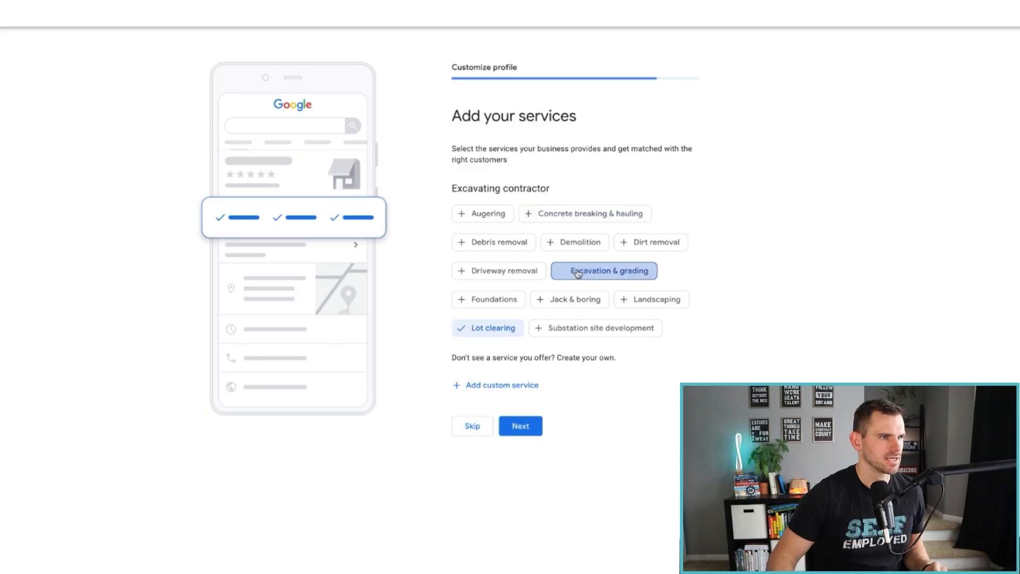
click(504, 272)
click(579, 245)
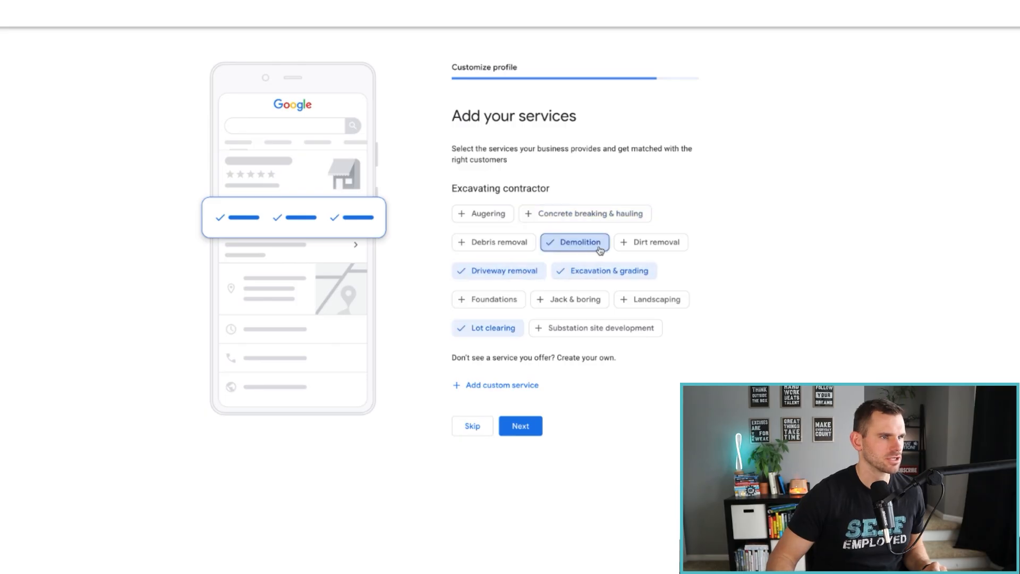
click(649, 242)
click(502, 247)
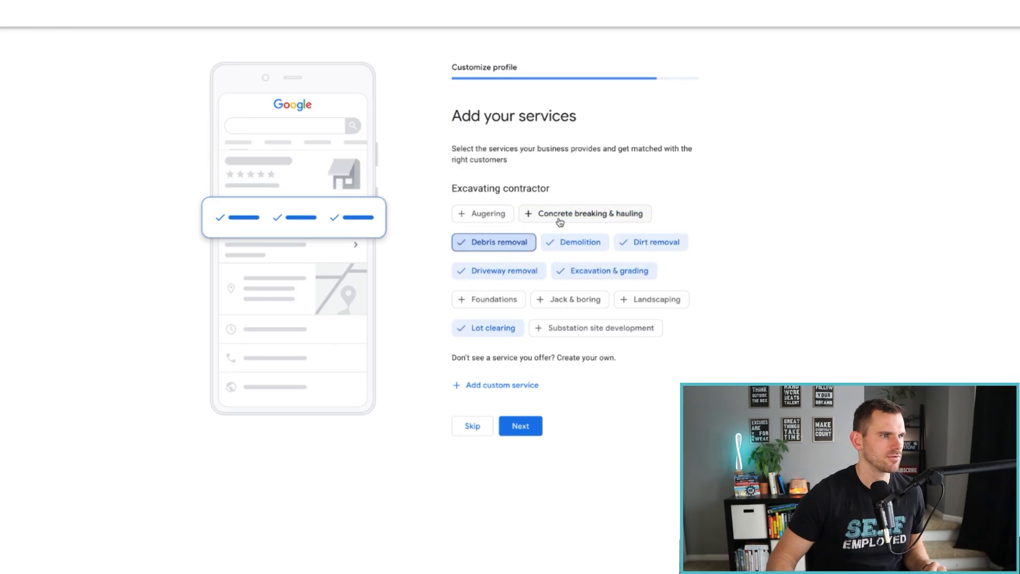
click(497, 300)
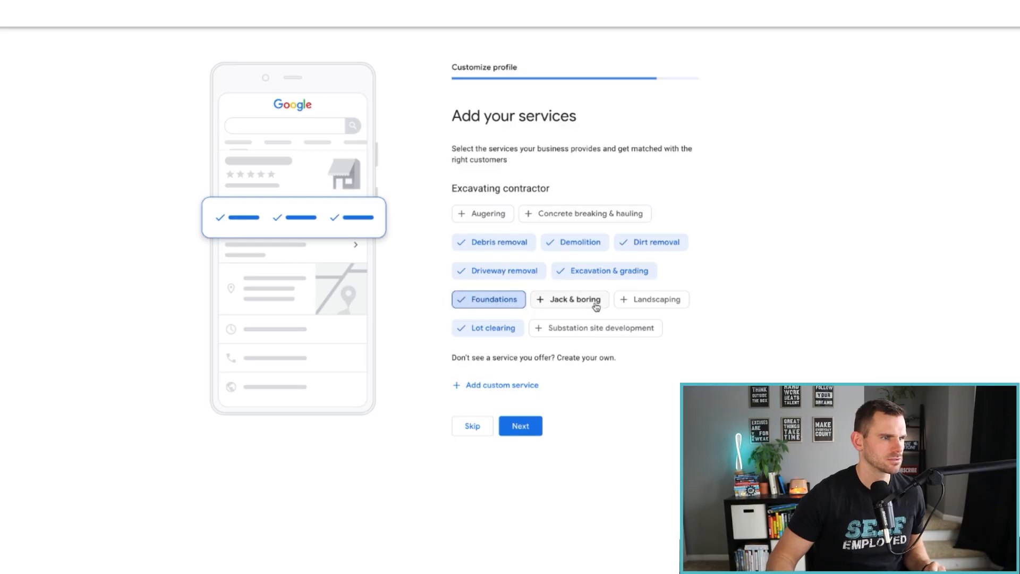
click(584, 214)
- Add custom services Site prep, drainage and Demo, and begin another for driveways
click(514, 386)
text(Site prep, septic, drainage, demo, driveways, hard to)
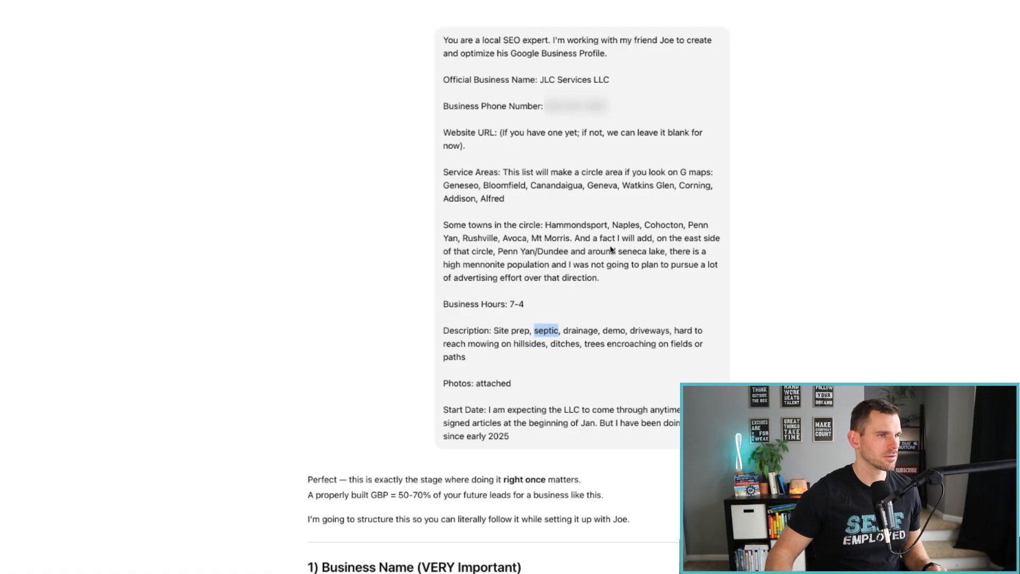
double_click(573, 334)
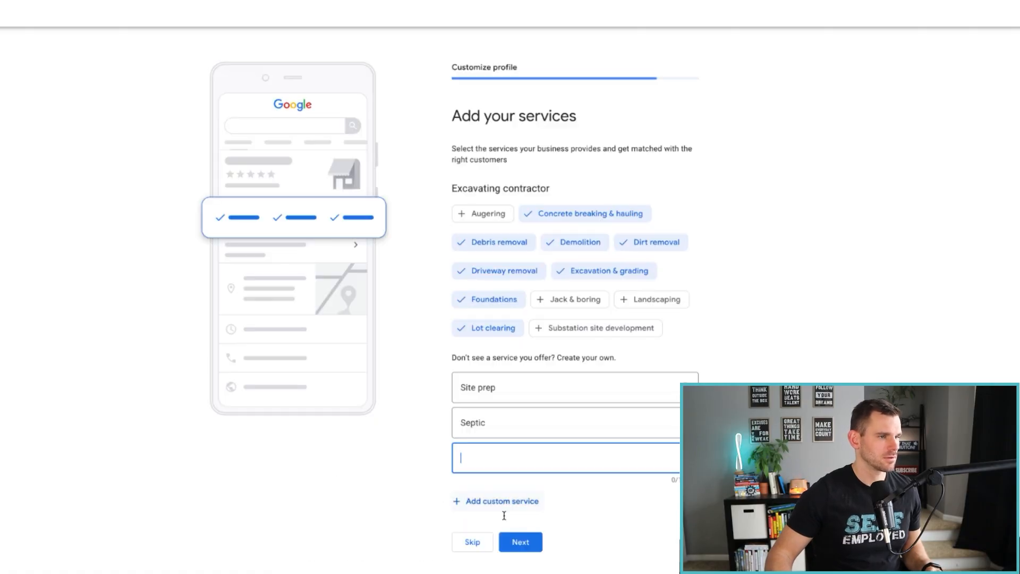
key(ctrl+v)
click(468, 499)
text(Demo)
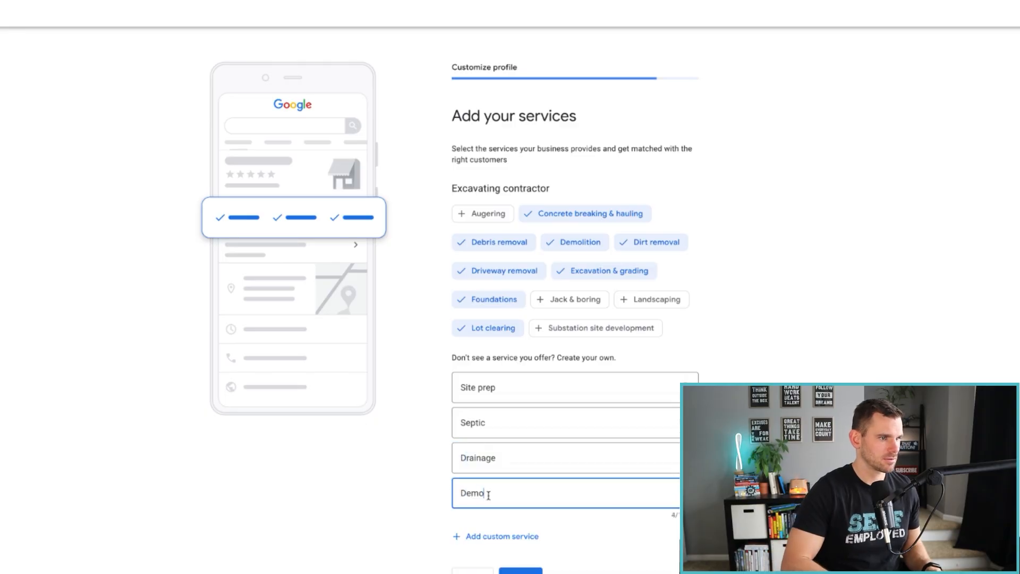
click(489, 535)
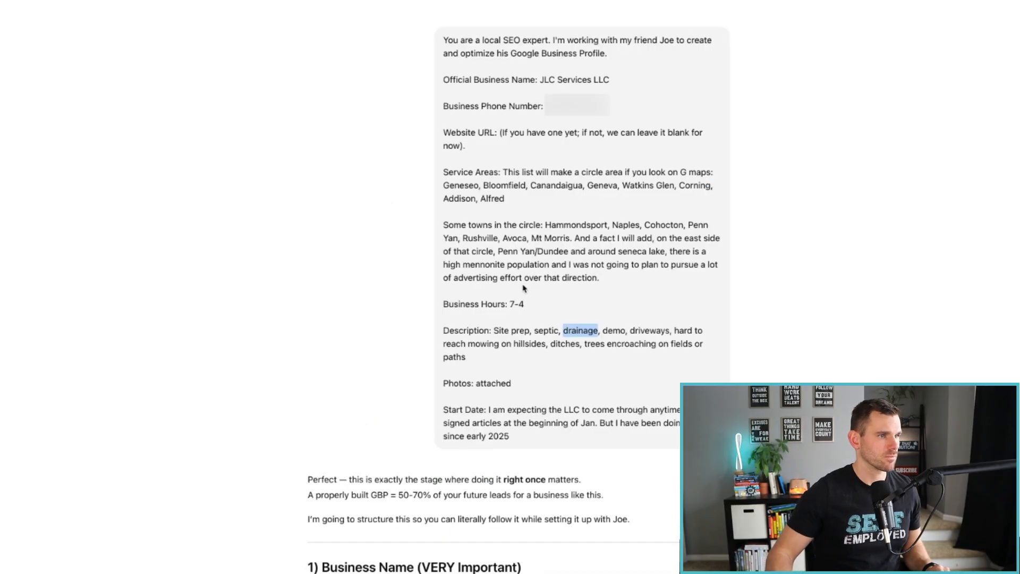
double_click(649, 330)
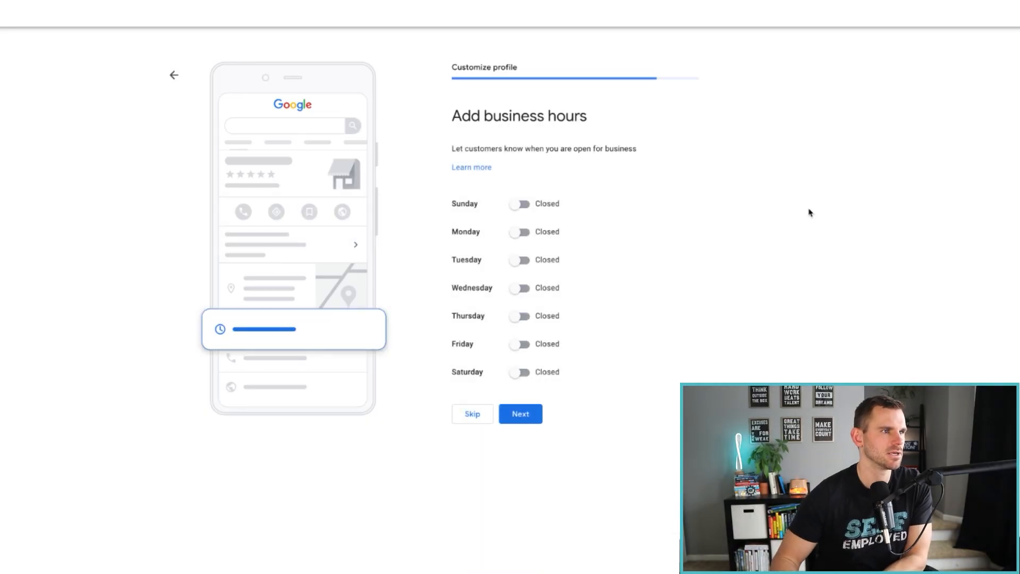
- Switch every day from Sunday to Saturday from Closed to Open
click(519, 204)
click(520, 249)
click(520, 294)
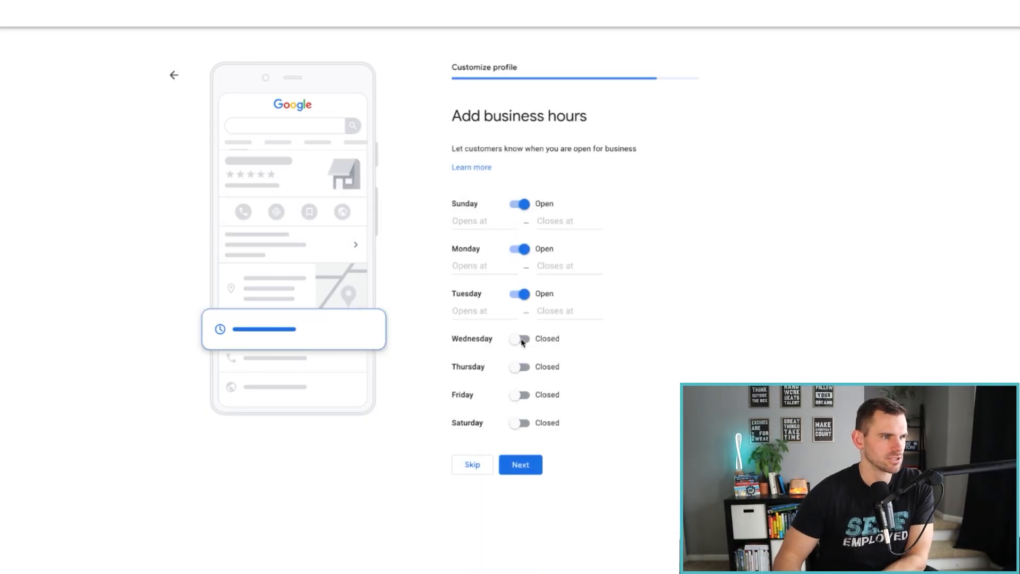
click(522, 338)
click(522, 384)
click(521, 428)
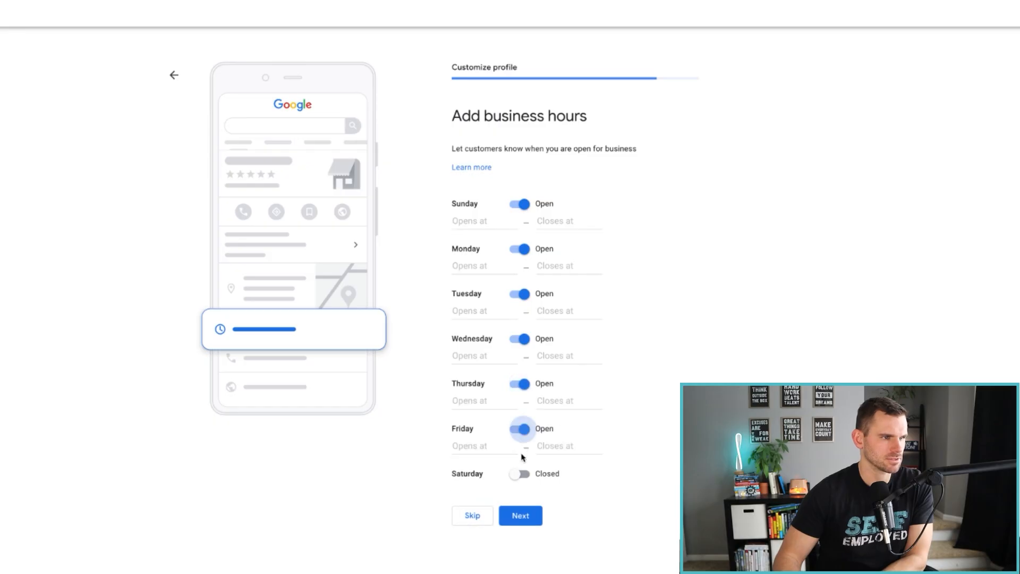
click(520, 473)
- Set the hours to 7:00 AM–4:00 PM for all days and save them
click(482, 223)
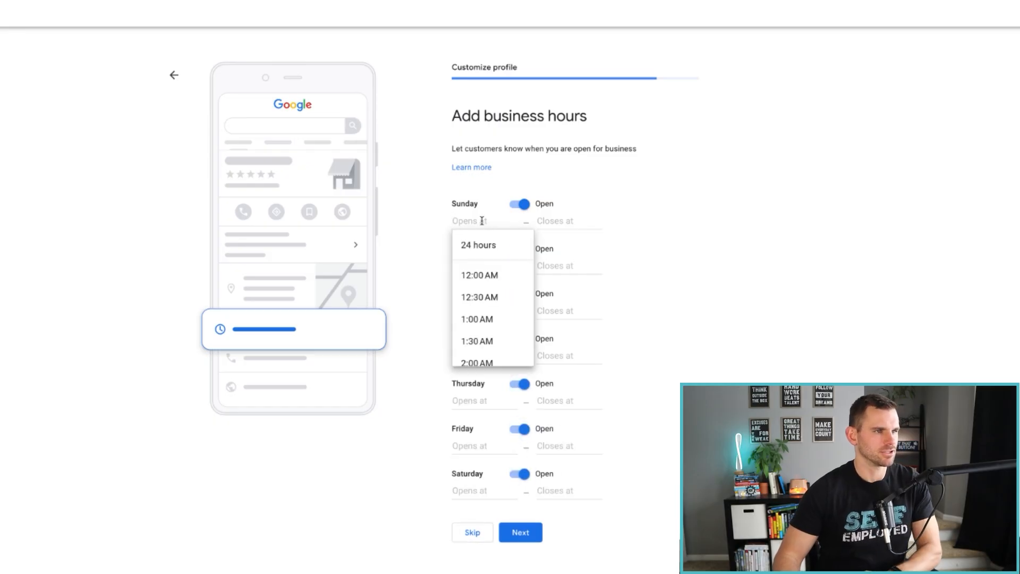
scroll(484, 330, down, 2)
text(7)
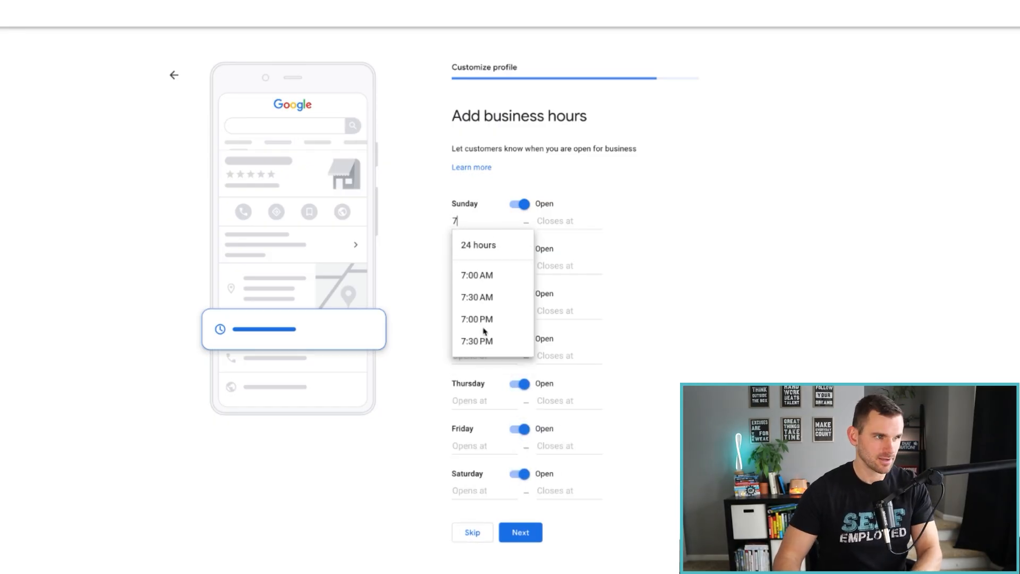
click(494, 275)
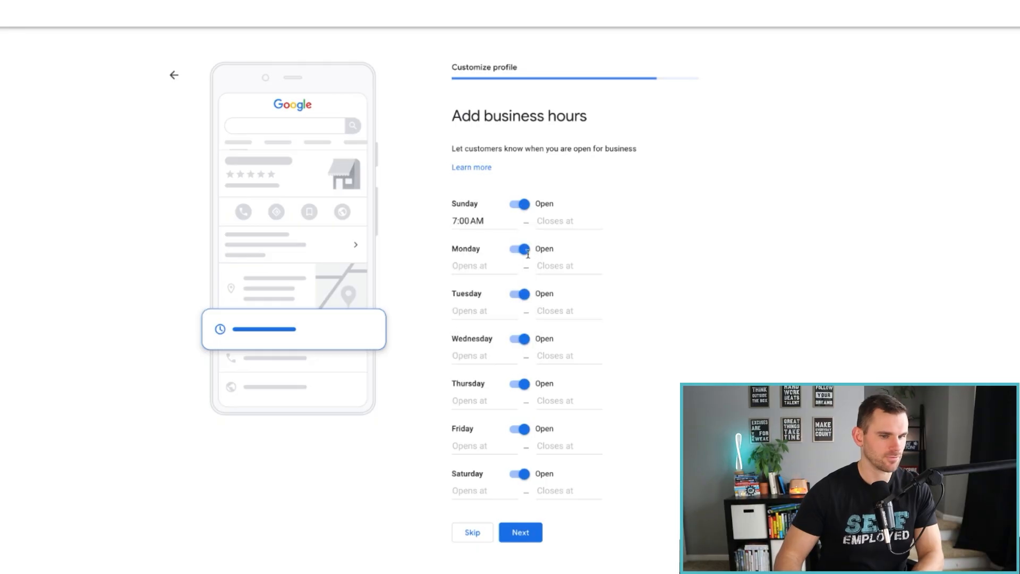
click(555, 220)
text(4)
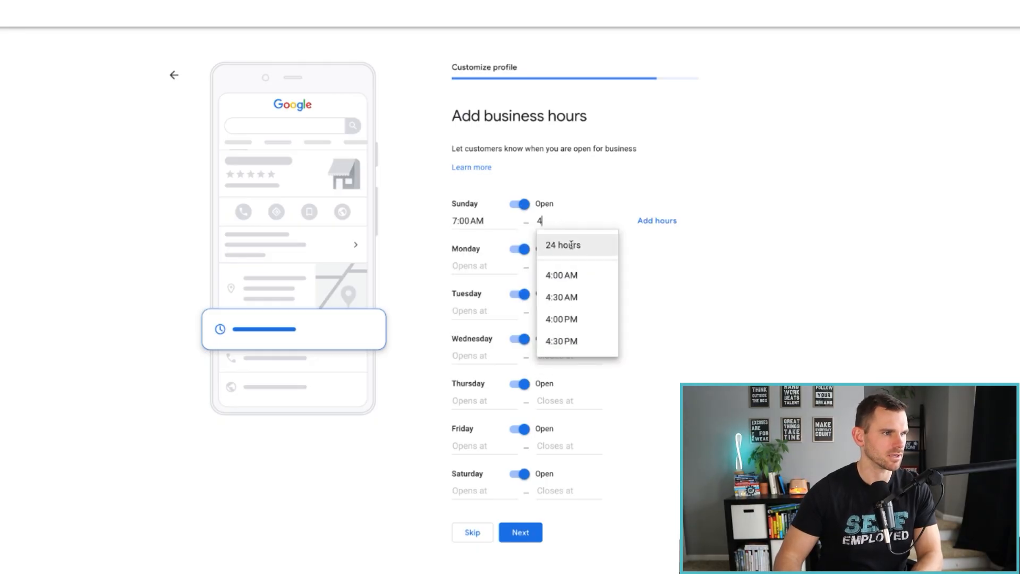
click(558, 317)
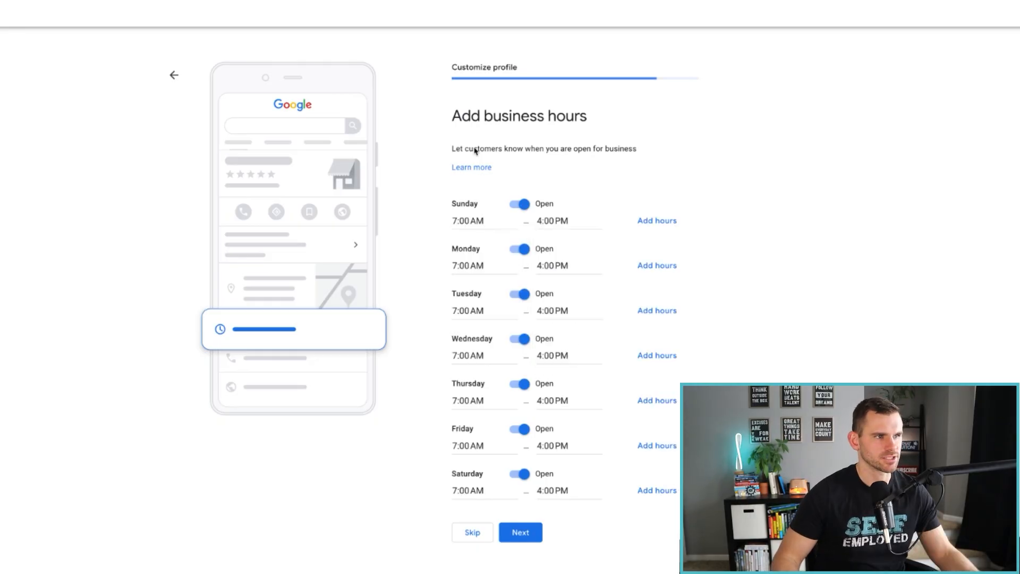
click(533, 538)
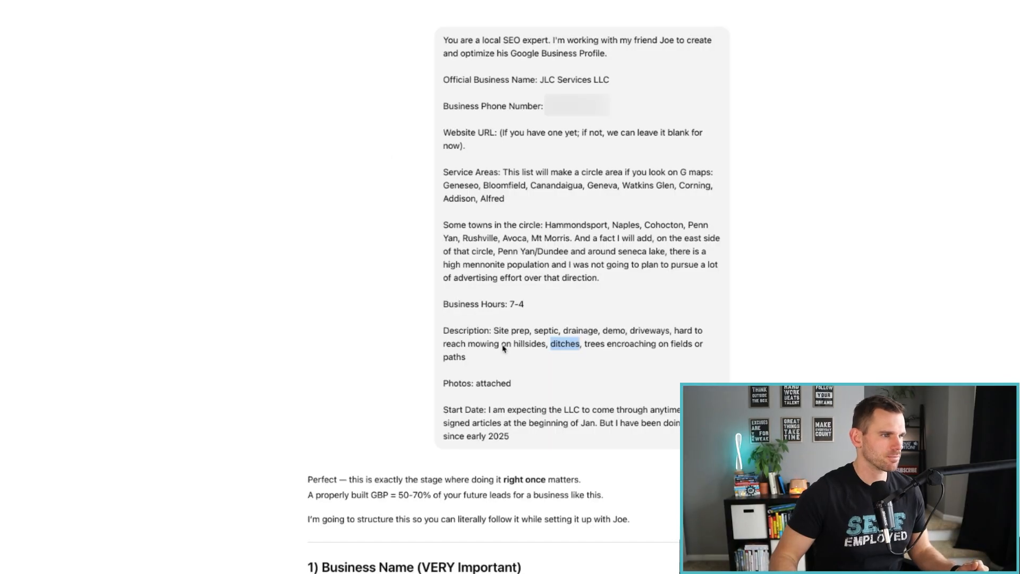
- Paste ChatGPT's ready-made business description into the description box and dismiss the Grammarly suggestion
scroll(497, 341, down, 6)
scroll(496, 340, down, 15)
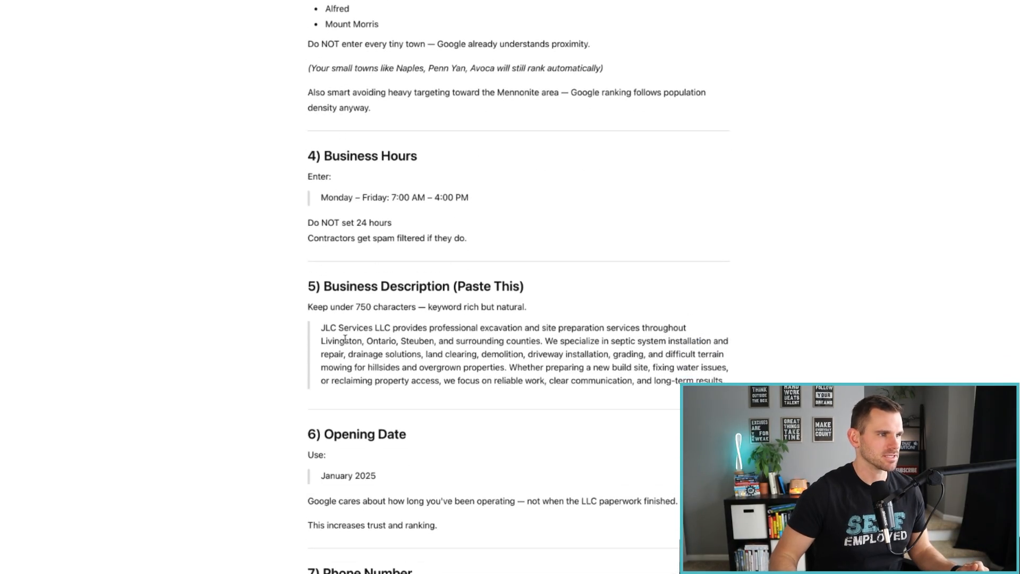
drag(322, 328, 779, 377)
key(super+c)
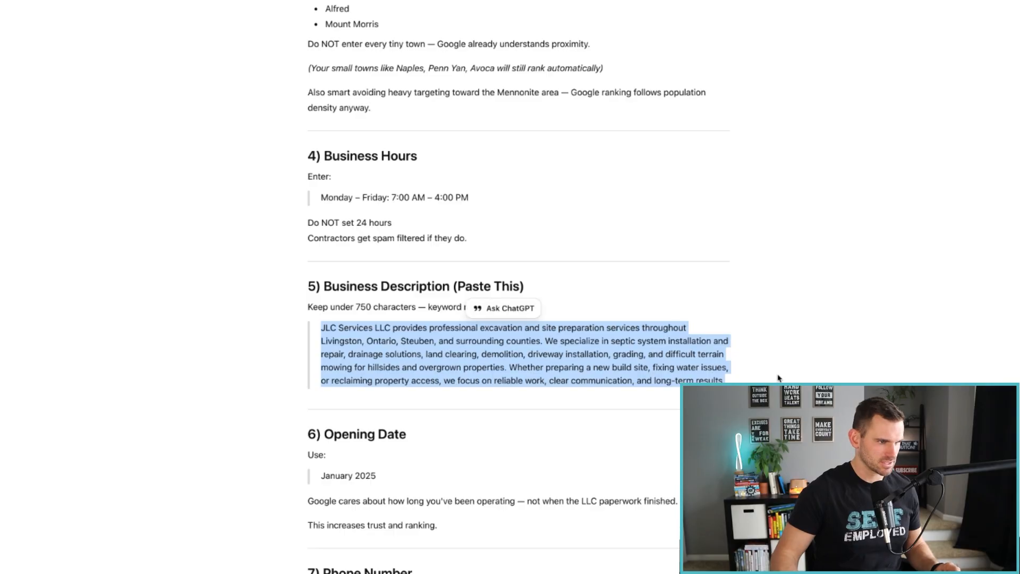
key(ctrl+Tab)
click(582, 289)
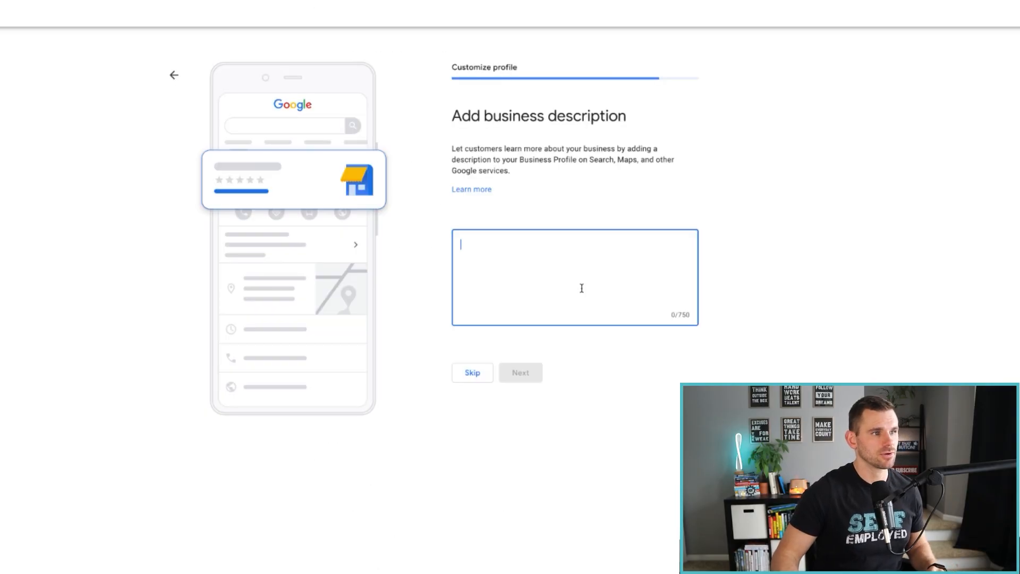
key(super+v)
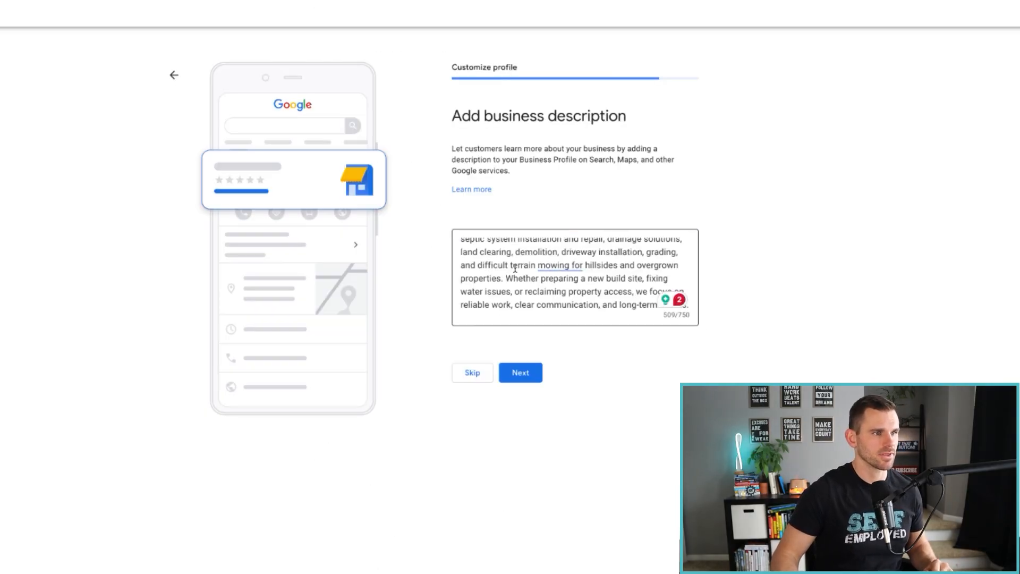
scroll(513, 269, up, 3)
mouse_move(515, 269)
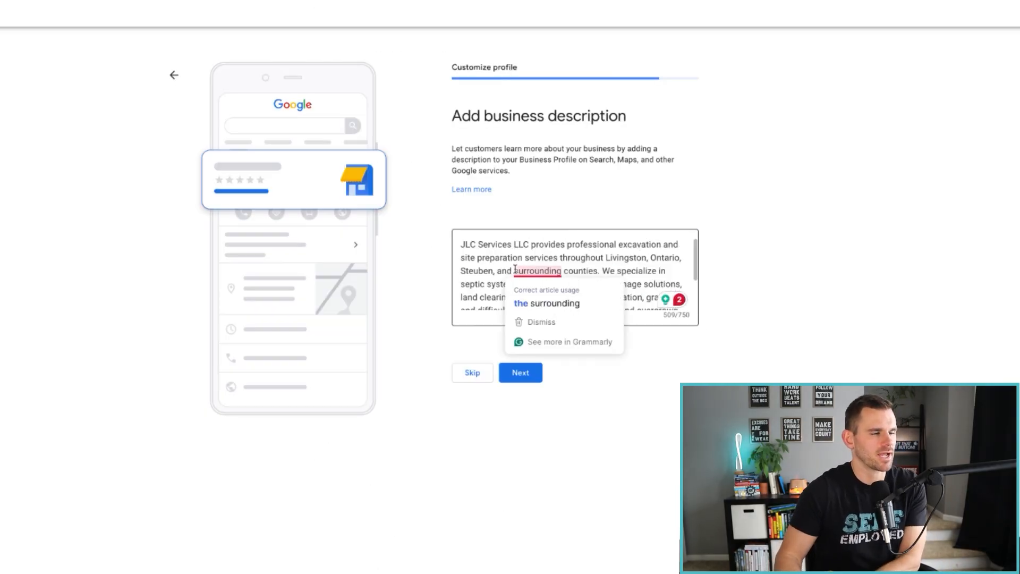
click(579, 327)
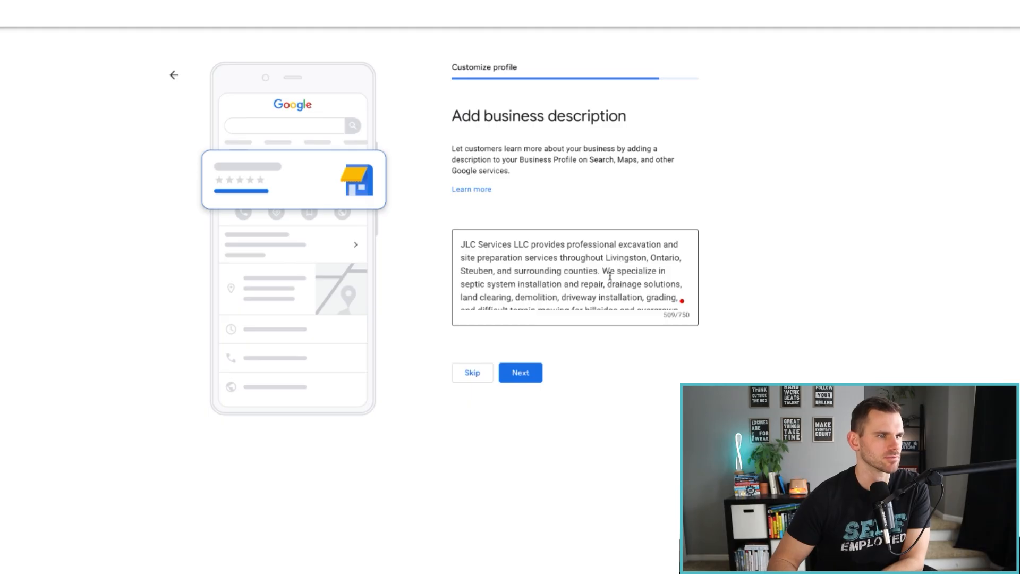
- Split the description into paragraphs, giving the closing sentence its own, and save it
scroll(575, 284, down, 1)
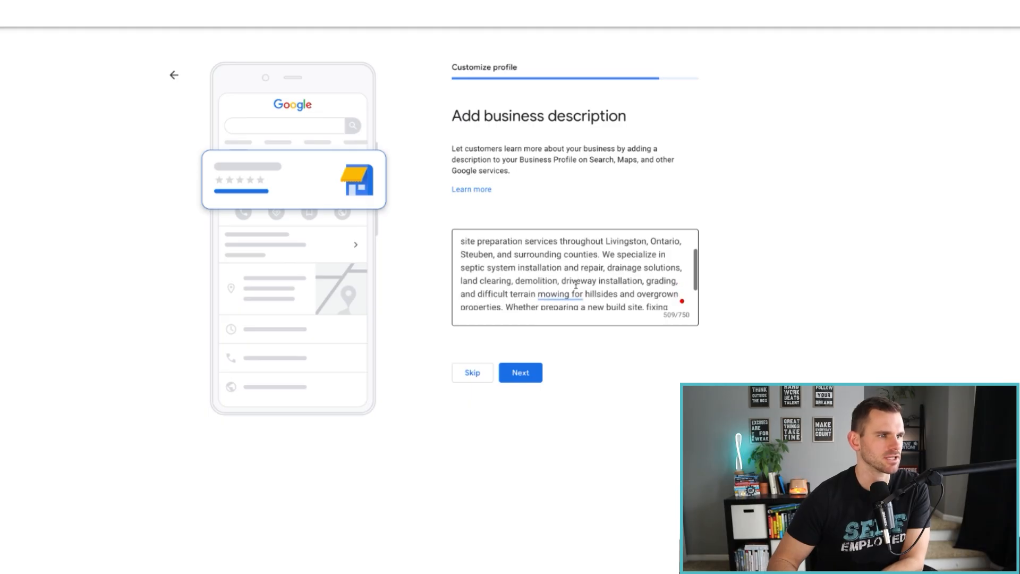
scroll(575, 286, down, 1)
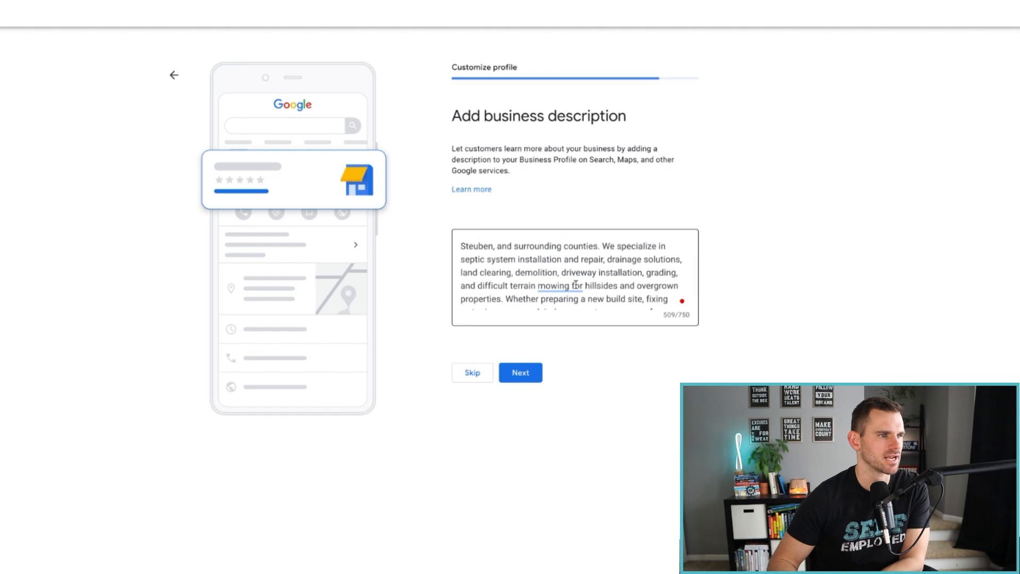
mouse_move(606, 282)
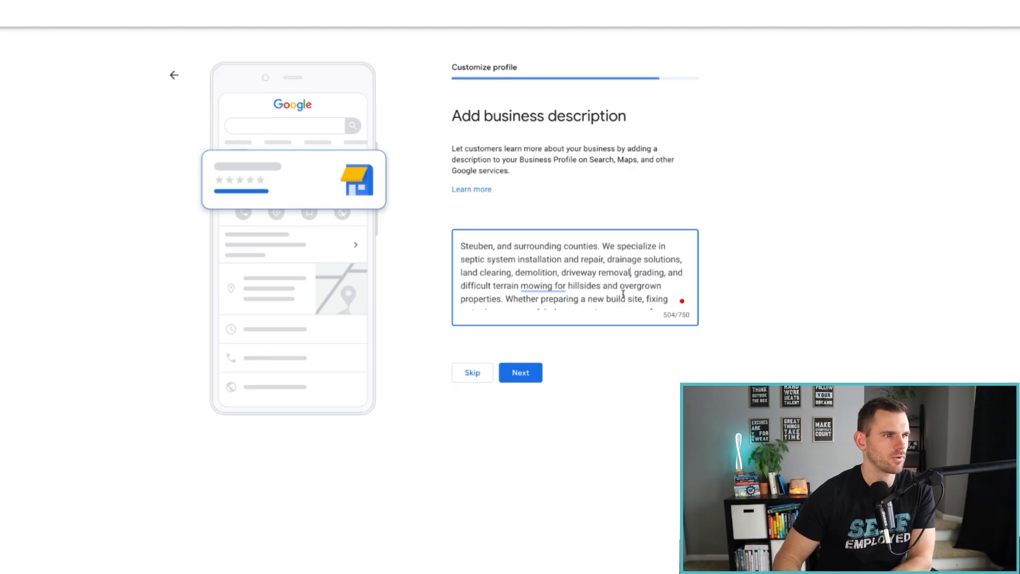
scroll(615, 295, down, 1)
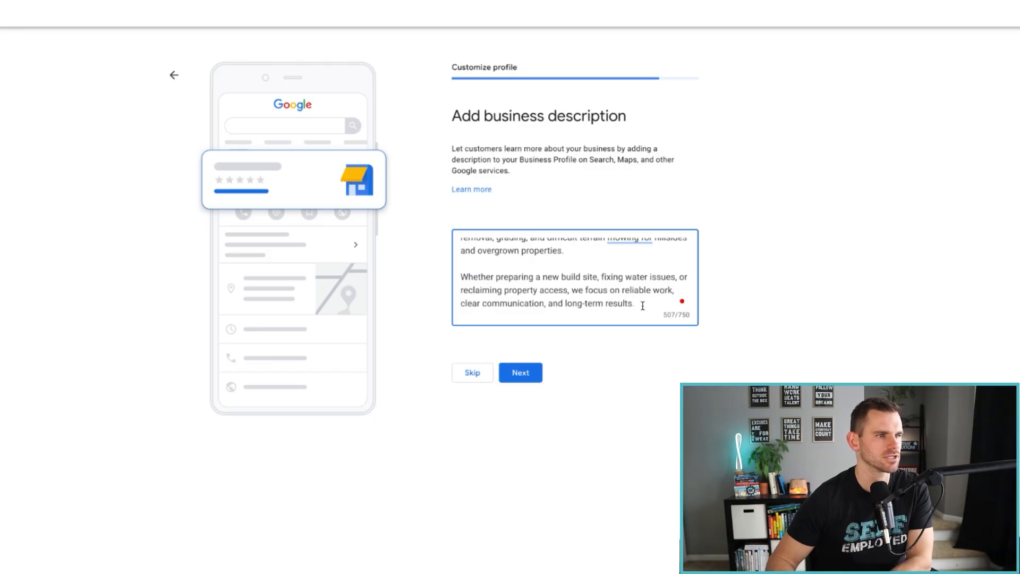
scroll(642, 302, up, 4)
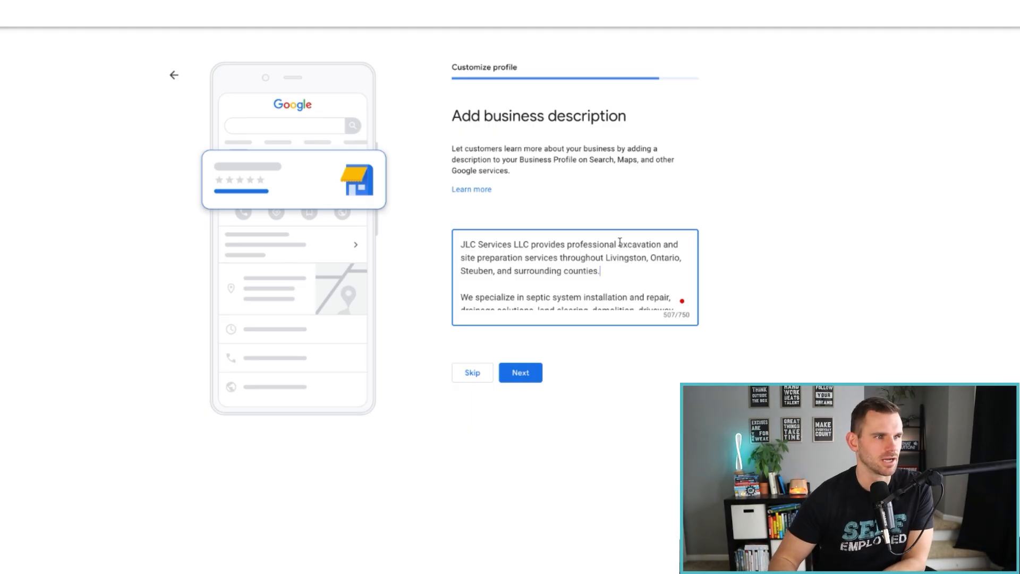
double_click(620, 244)
drag(526, 259, 458, 259)
click(612, 270)
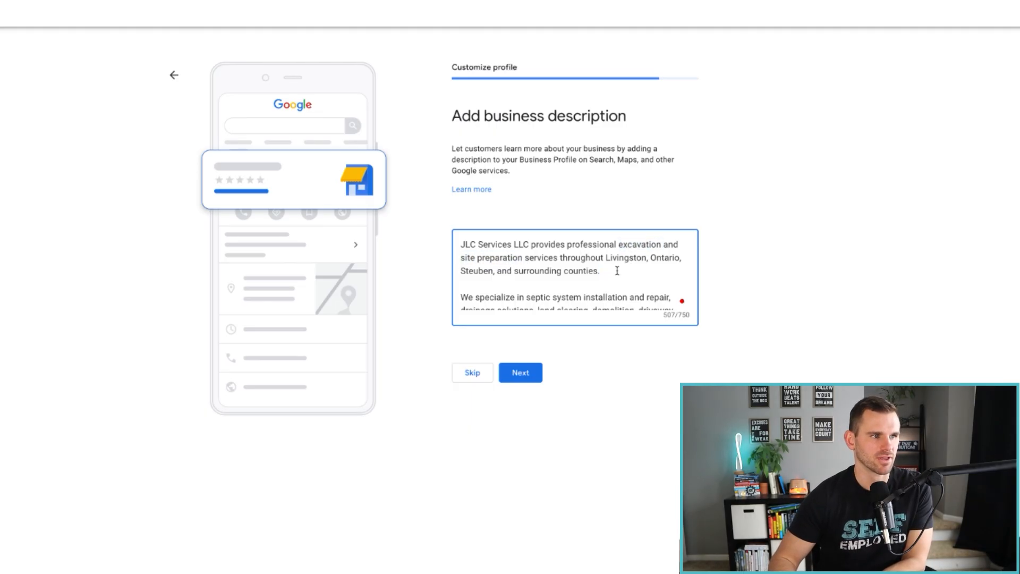
scroll(613, 271, down, 3)
drag(538, 264, 588, 260)
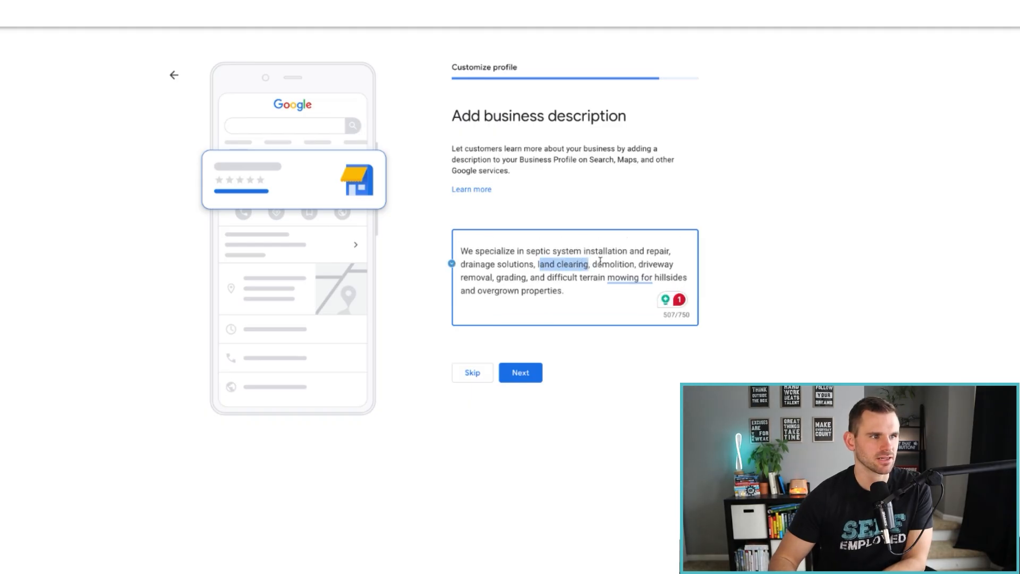
double_click(599, 263)
text(Whether preparing a new build site, fixing water issues, or reclaiming property access, we focus on reliable work, clear communication, and long-term results.)
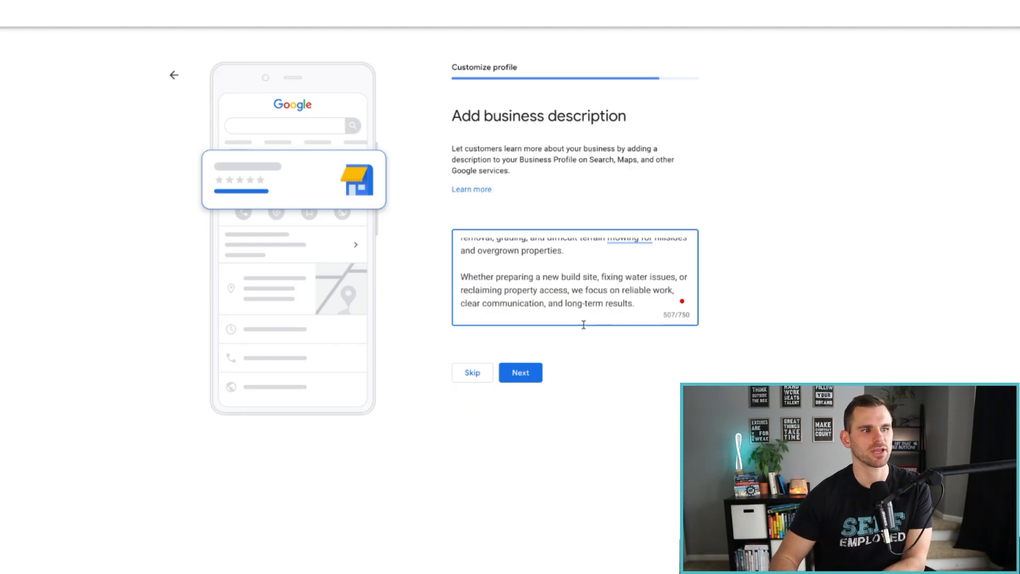
click(534, 380)
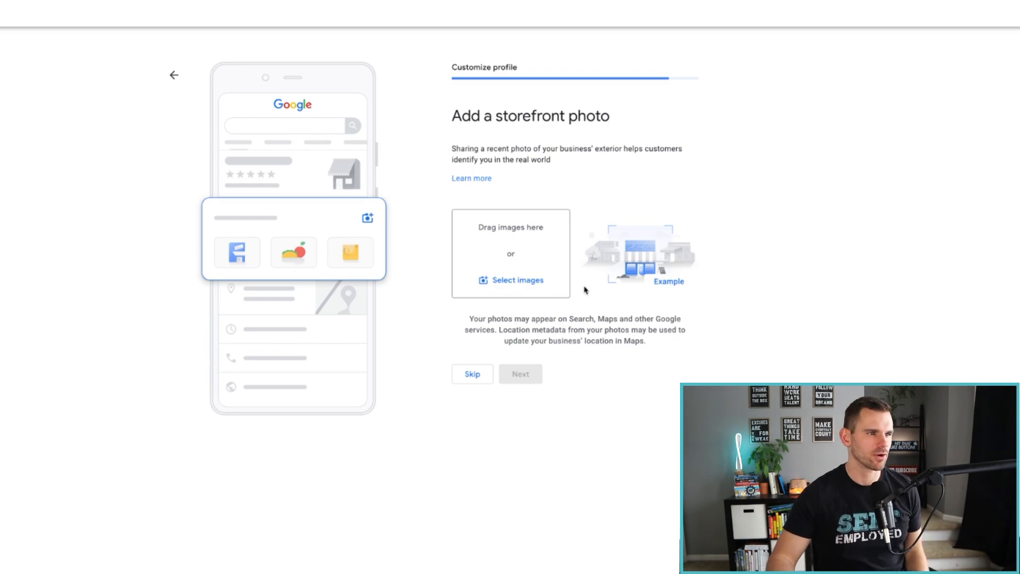
- Skip the storefront photo and select the driveway before-and-after photos from Downloads
click(472, 374)
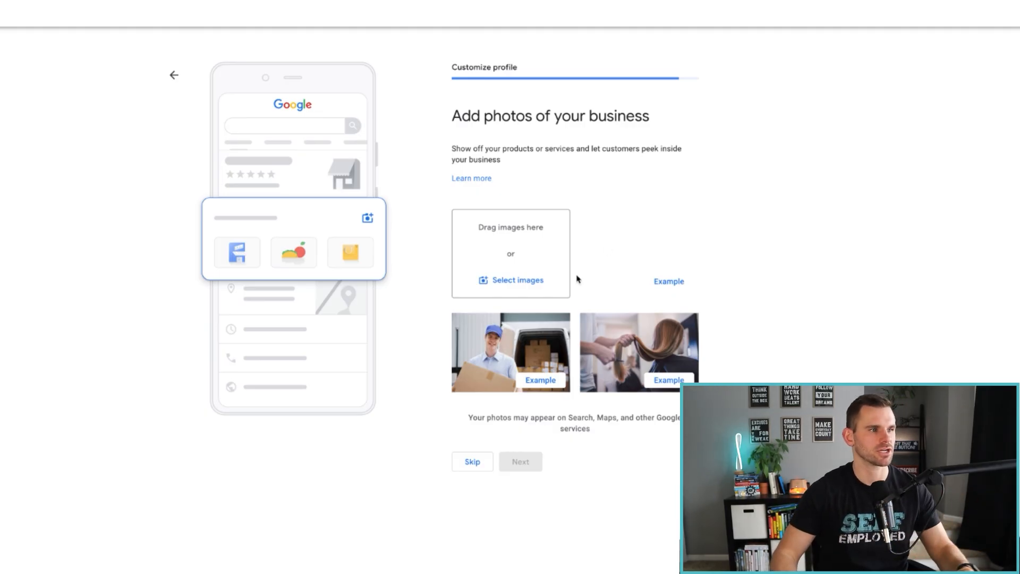
click(523, 286)
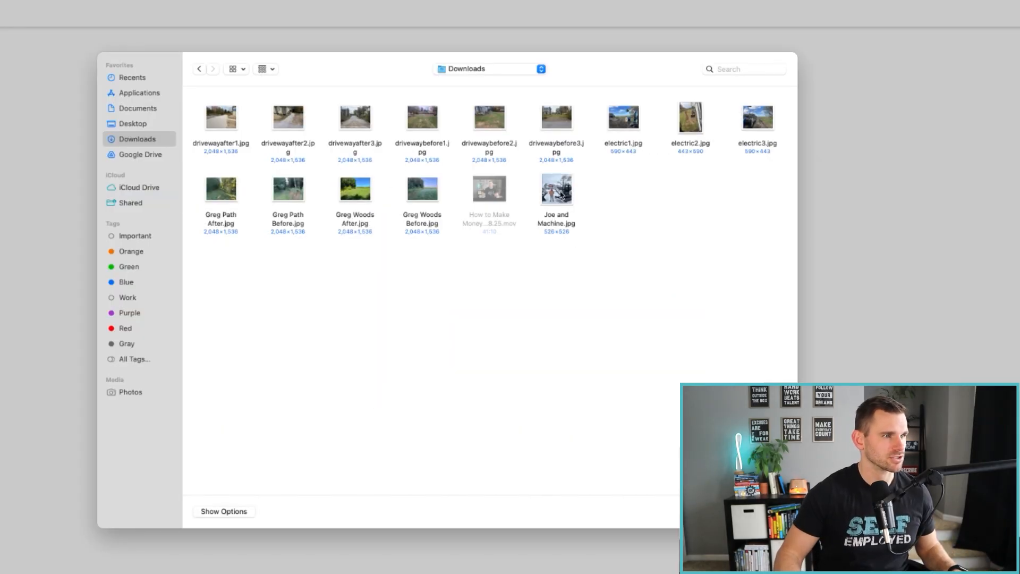
click(560, 191)
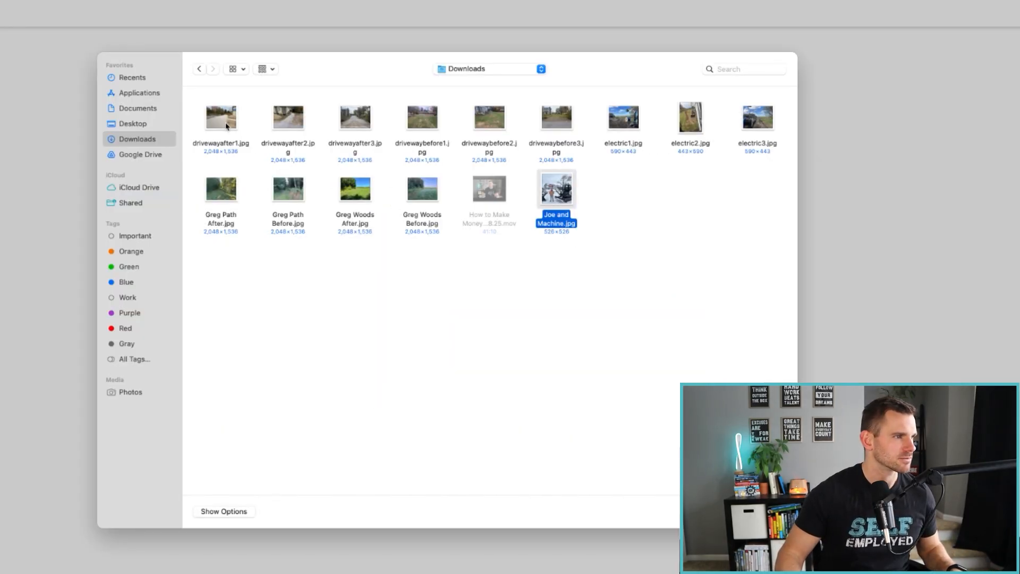
super+click(221, 119)
super+click(283, 120)
super+click(344, 121)
super+click(427, 122)
super+click(491, 126)
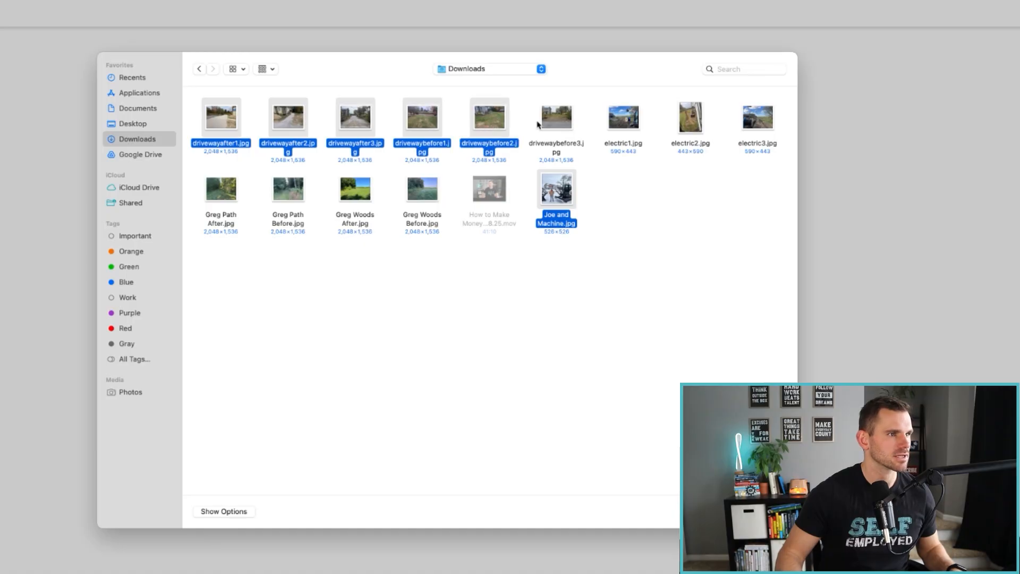
- Add the electric, path and Greg photos, upload them all, and decline the $500 ad credit
super+click(555, 125)
super+click(640, 127)
super+click(695, 130)
super+click(765, 133)
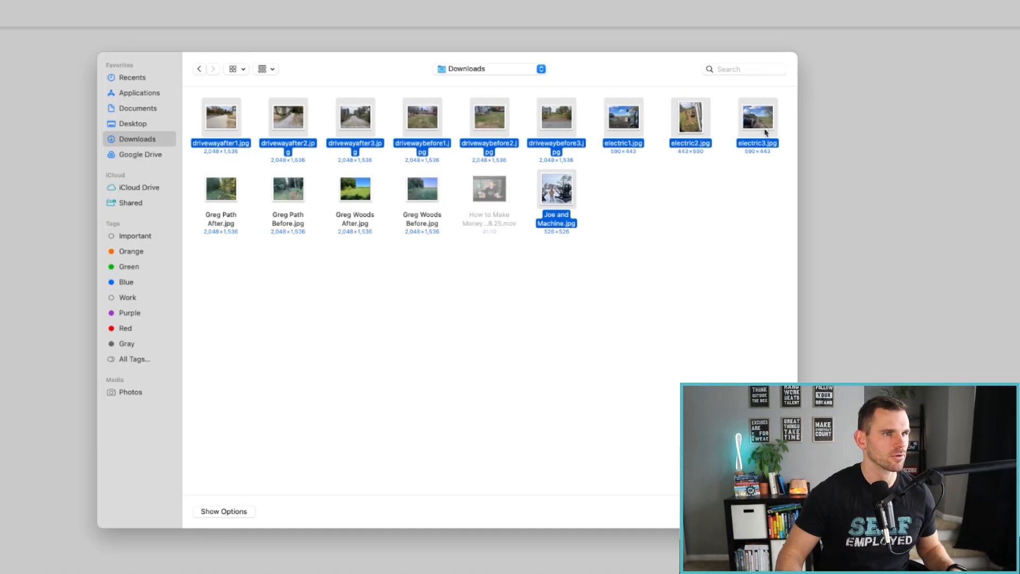
super+click(223, 199)
super+click(298, 199)
super+click(348, 199)
super+click(417, 194)
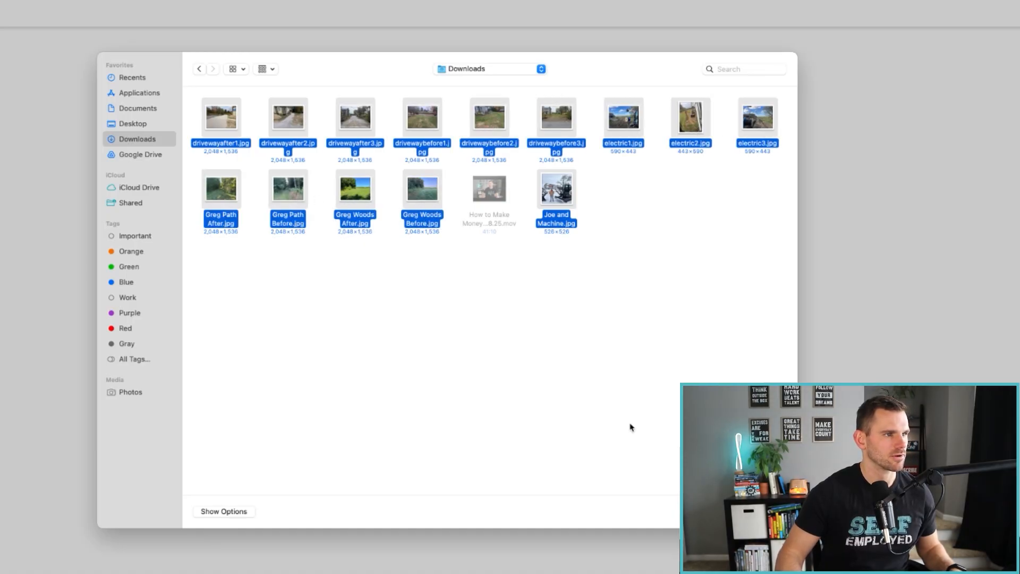
click(773, 511)
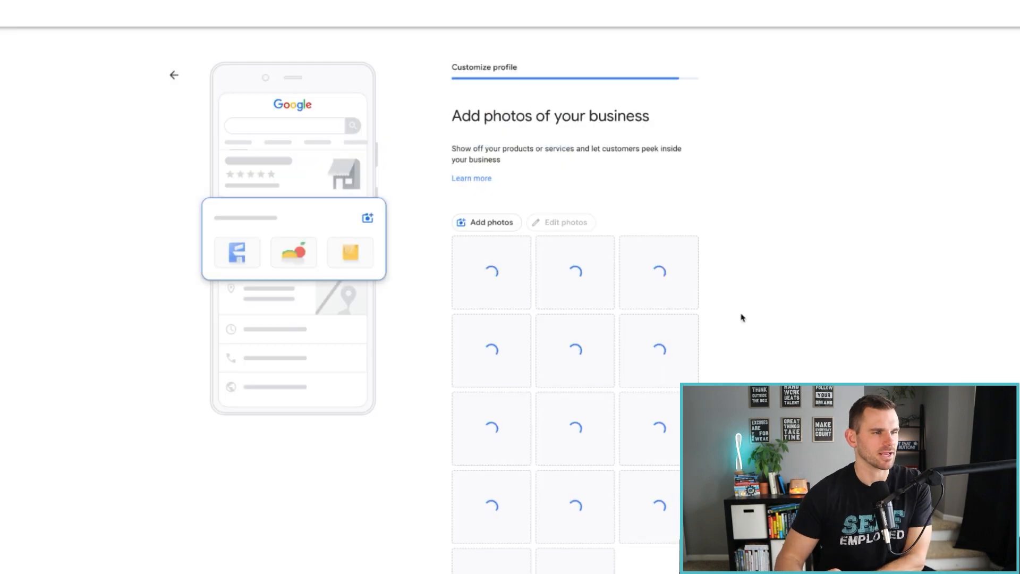
scroll(743, 317, down, 1)
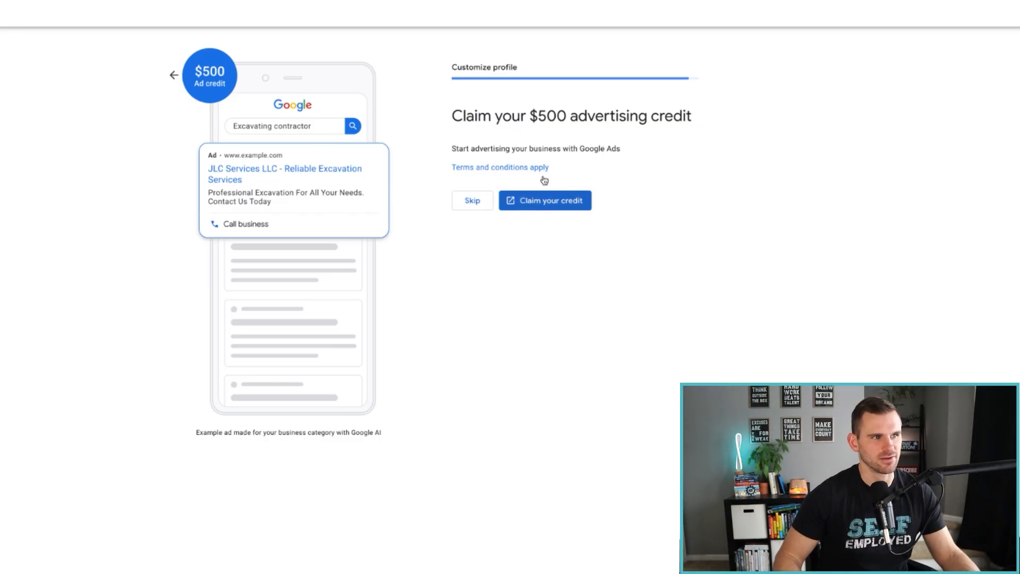
click(471, 201)
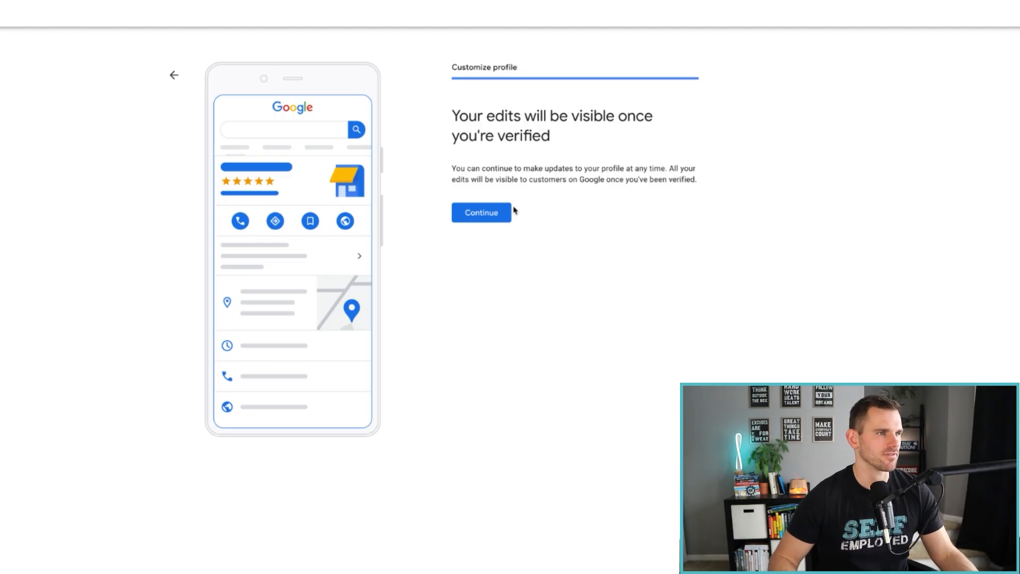
- Continue past the verification notice back to the JLC Services LLC results
click(505, 212)
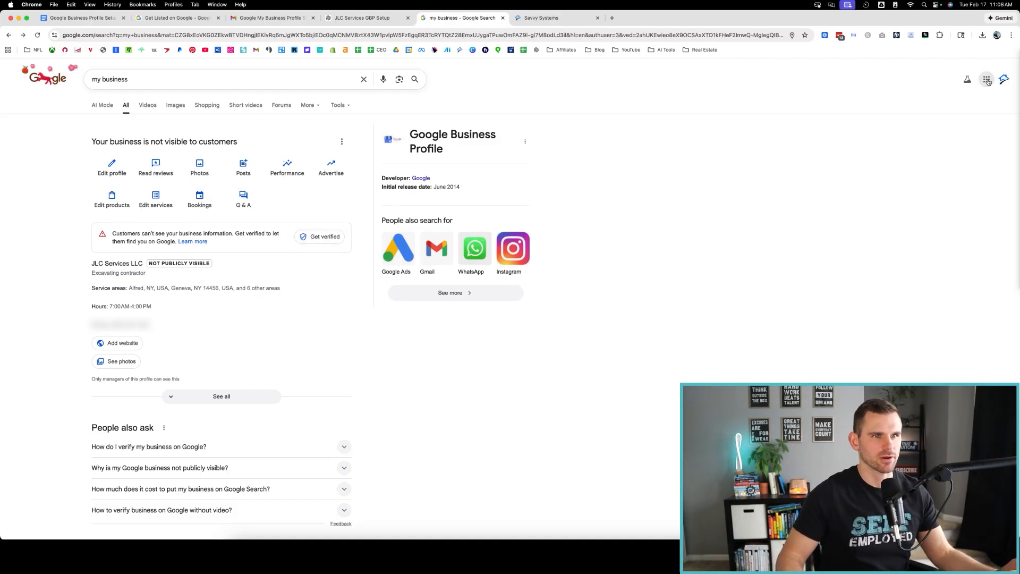
- Open Business Profile Manager and review the Edit profile and Performance panels
click(986, 79)
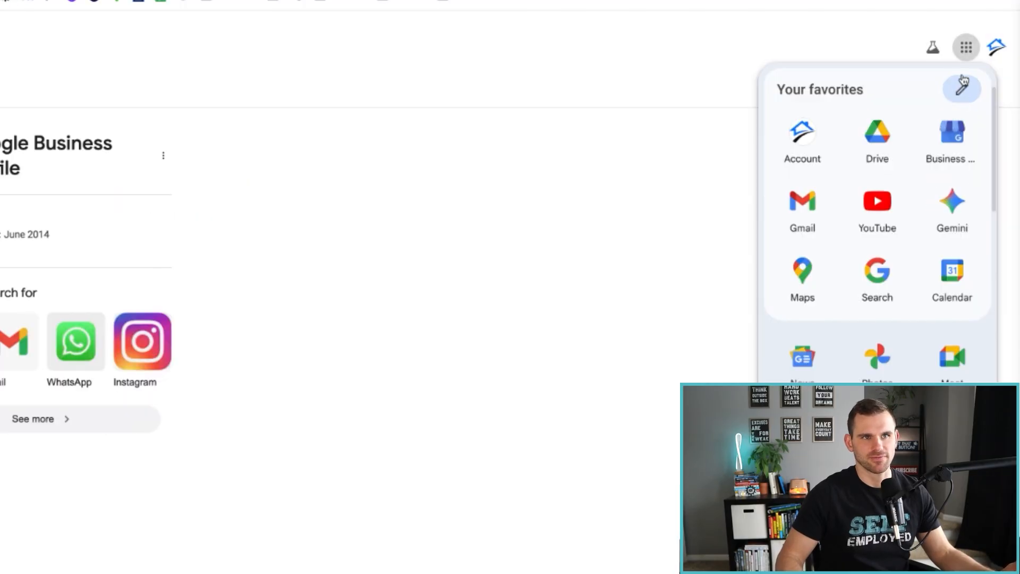
click(959, 155)
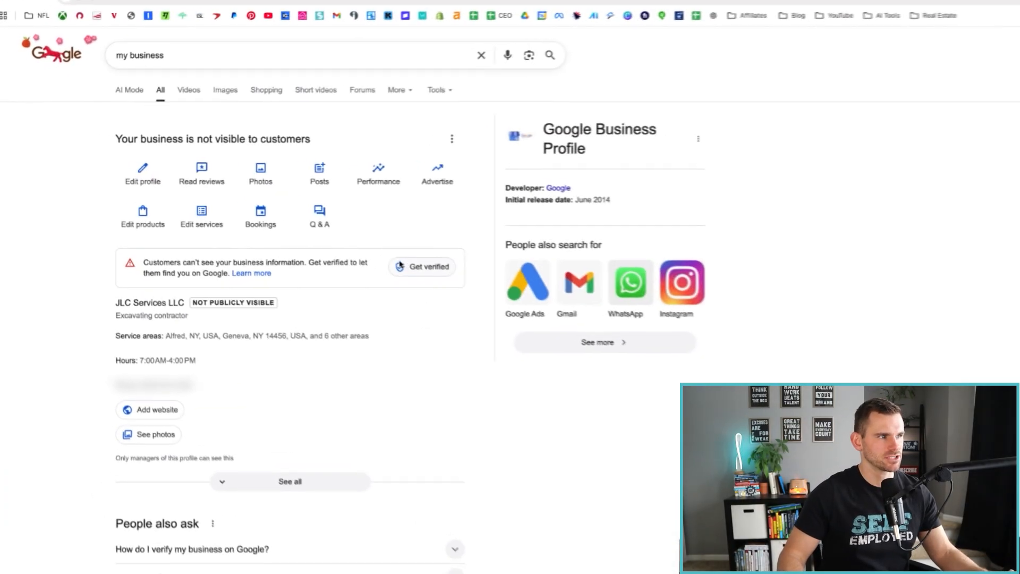
click(148, 171)
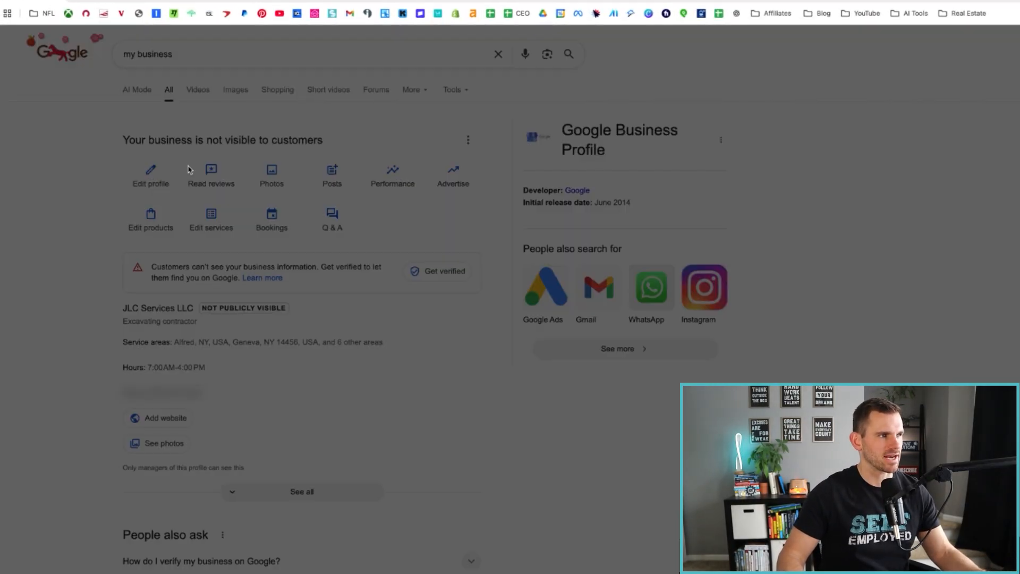
click(974, 221)
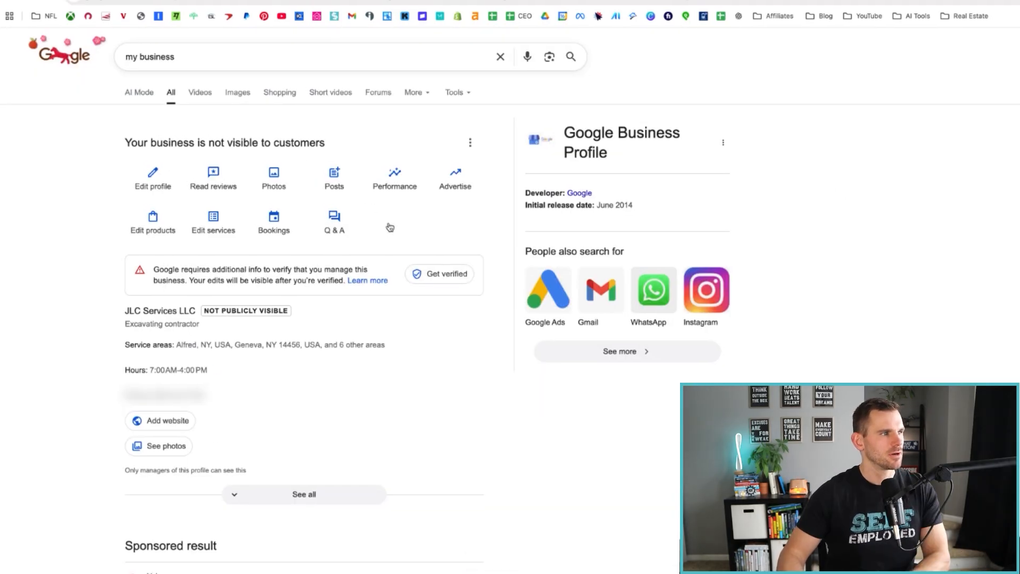
click(393, 170)
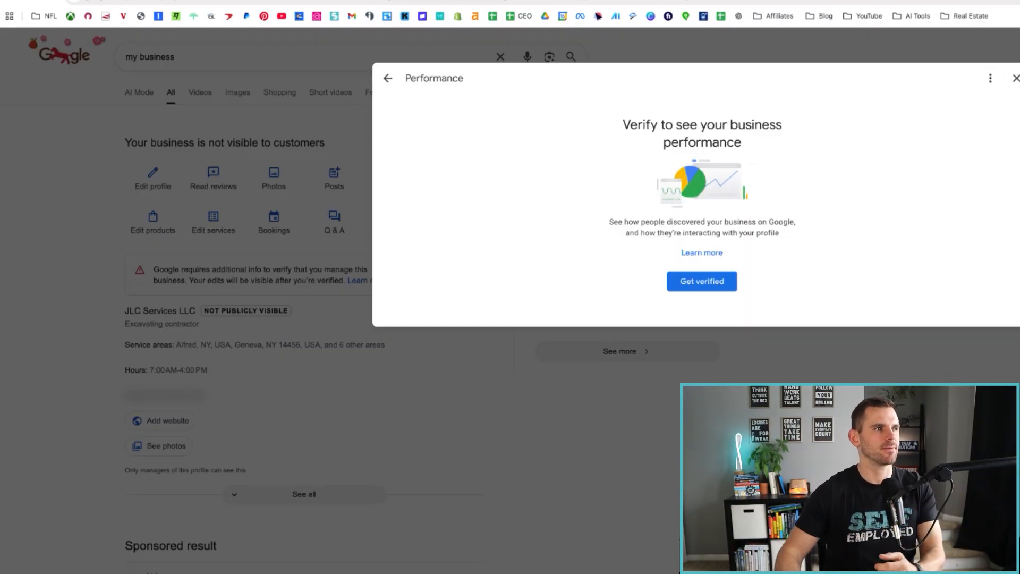
click(1015, 78)
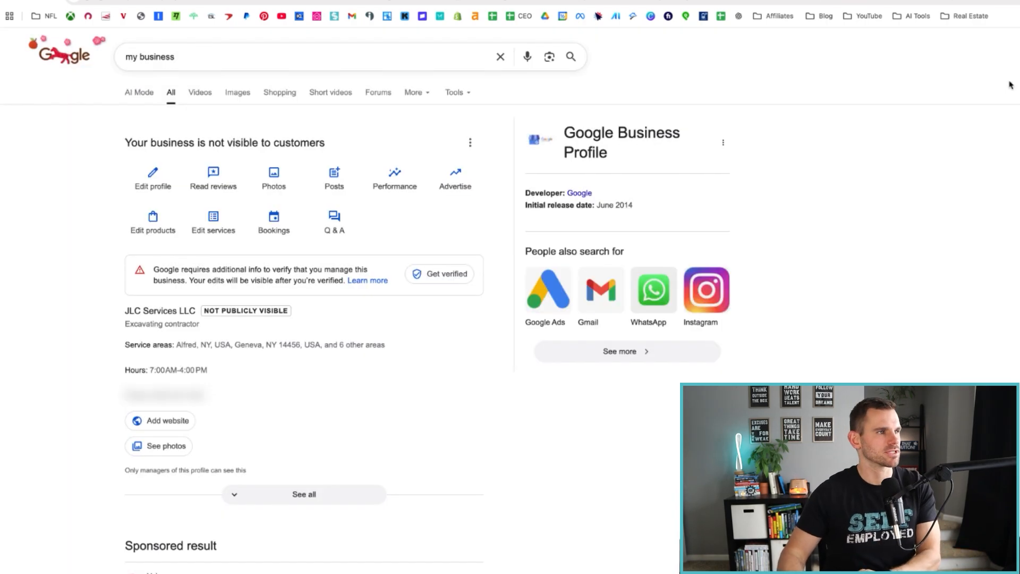
- Review the saved services list, then start Get verified and dismiss the overlay
click(220, 231)
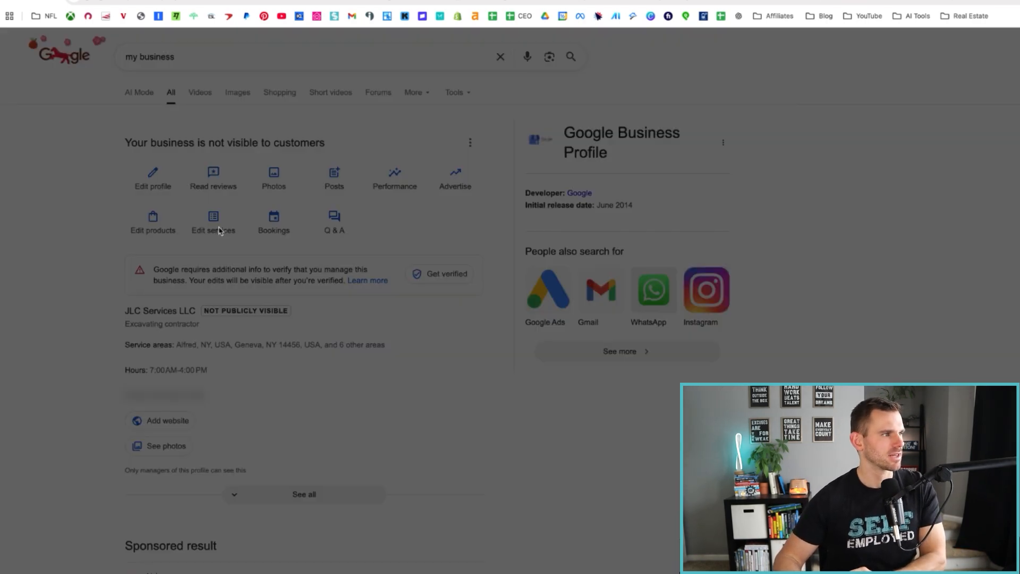
scroll(706, 255, down, 1)
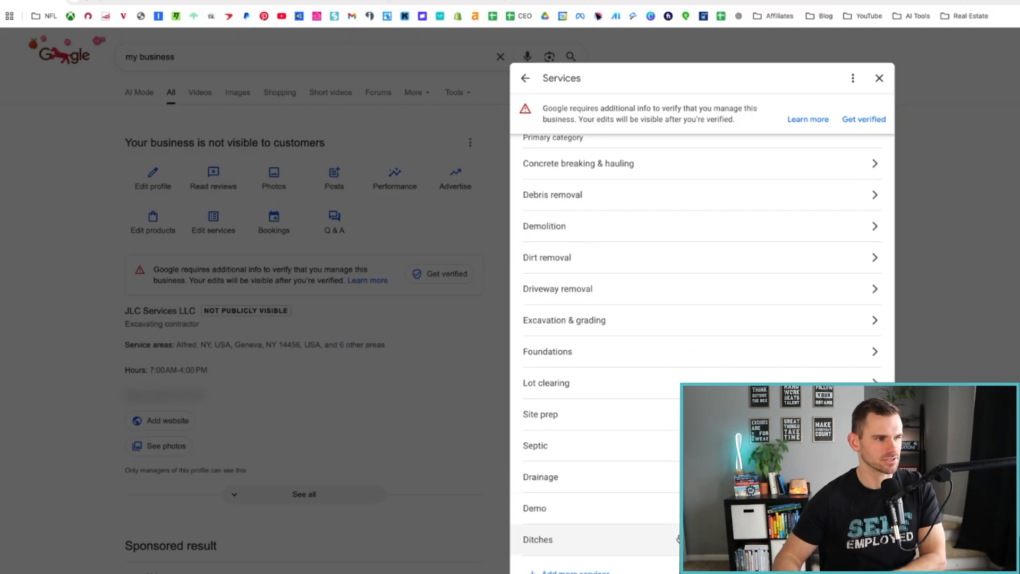
click(879, 80)
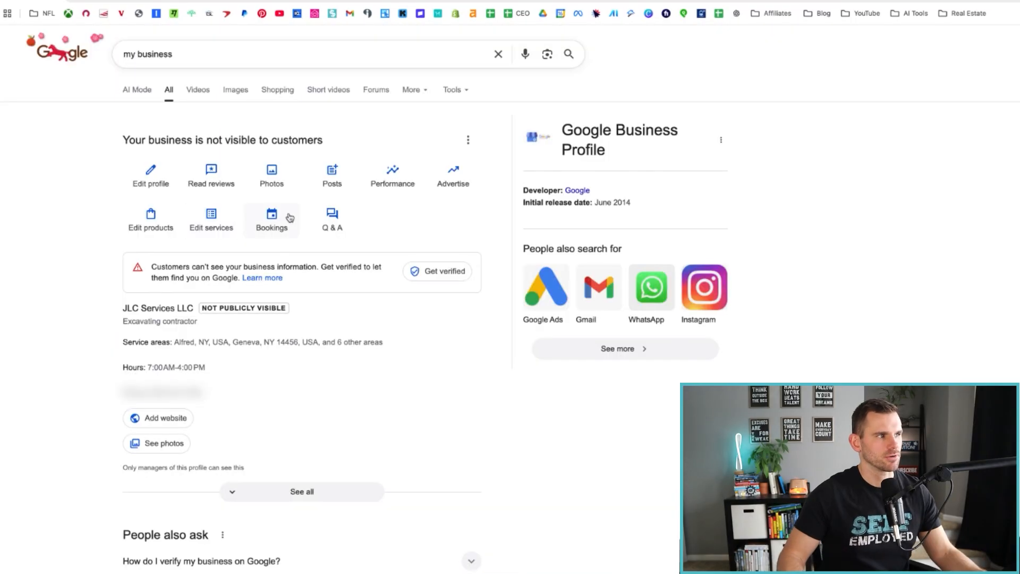
click(438, 277)
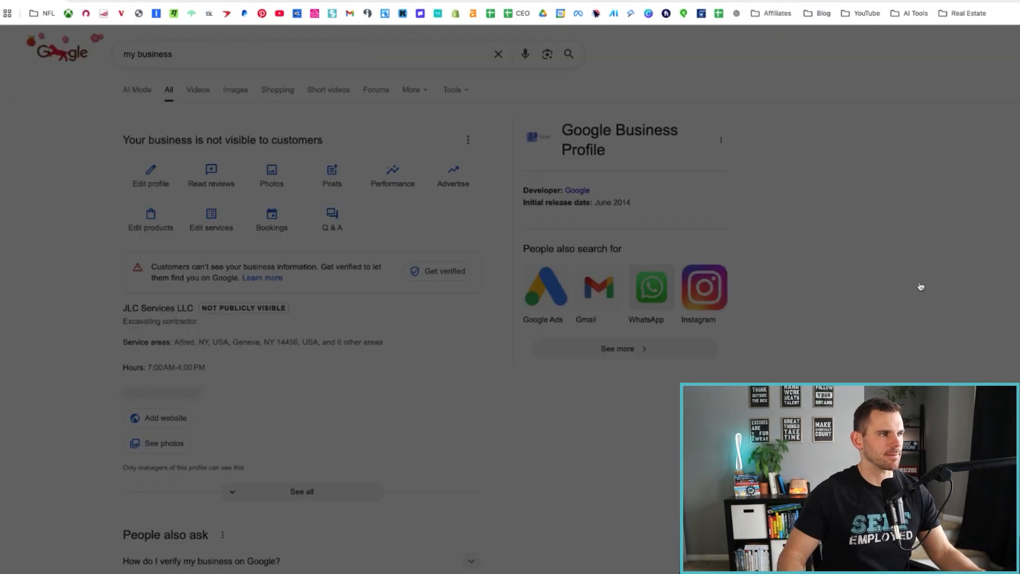
click(919, 286)
- Restart verification and enter the mailing street address from the suggested match
click(444, 274)
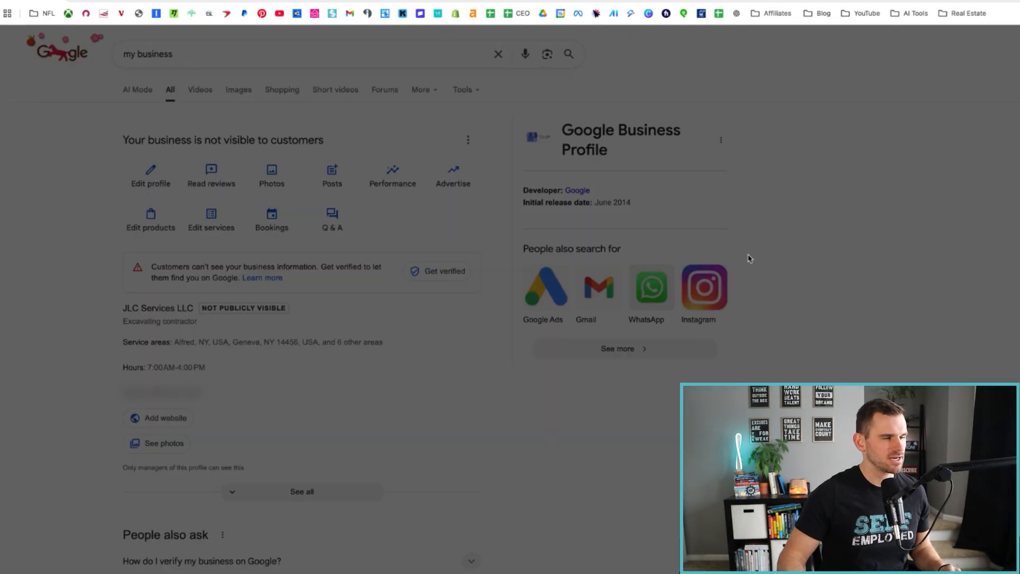
click(588, 304)
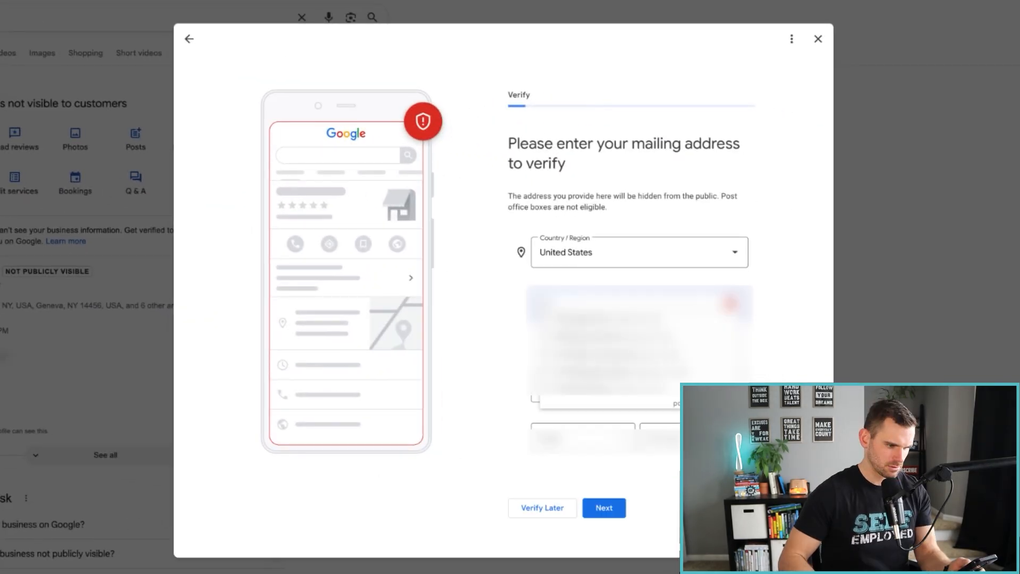
text([blurred])
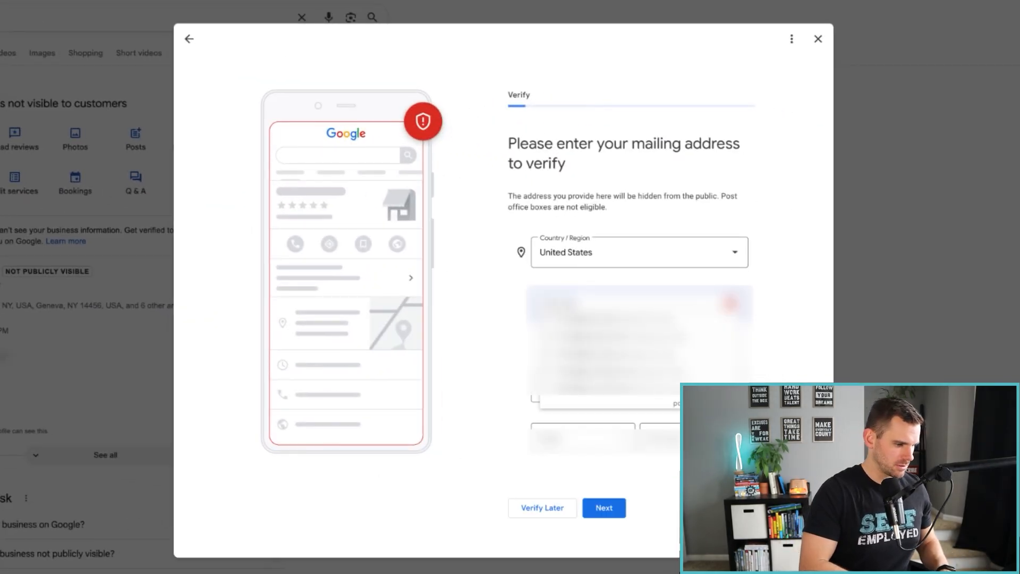
click(619, 338)
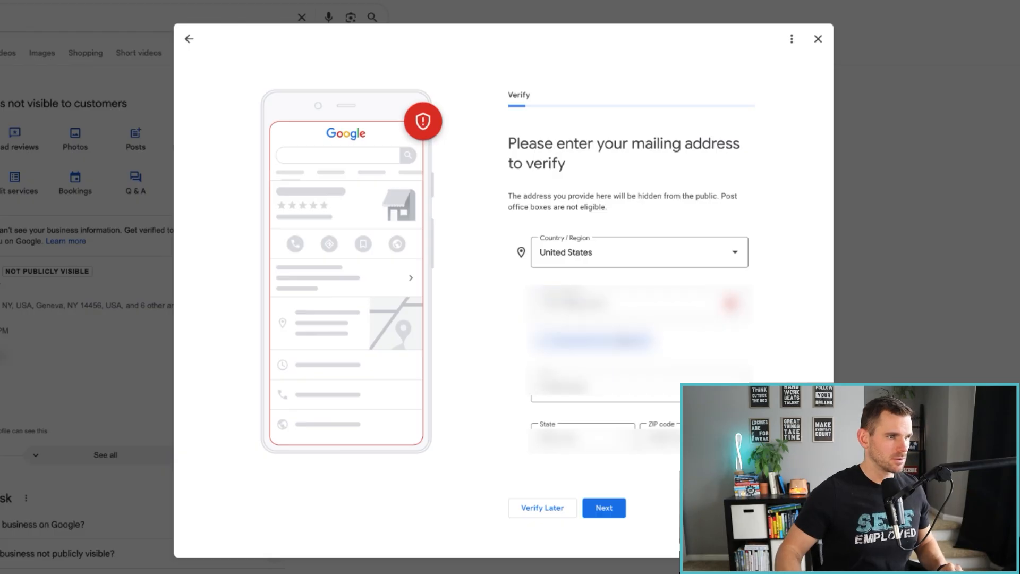
click(605, 508)
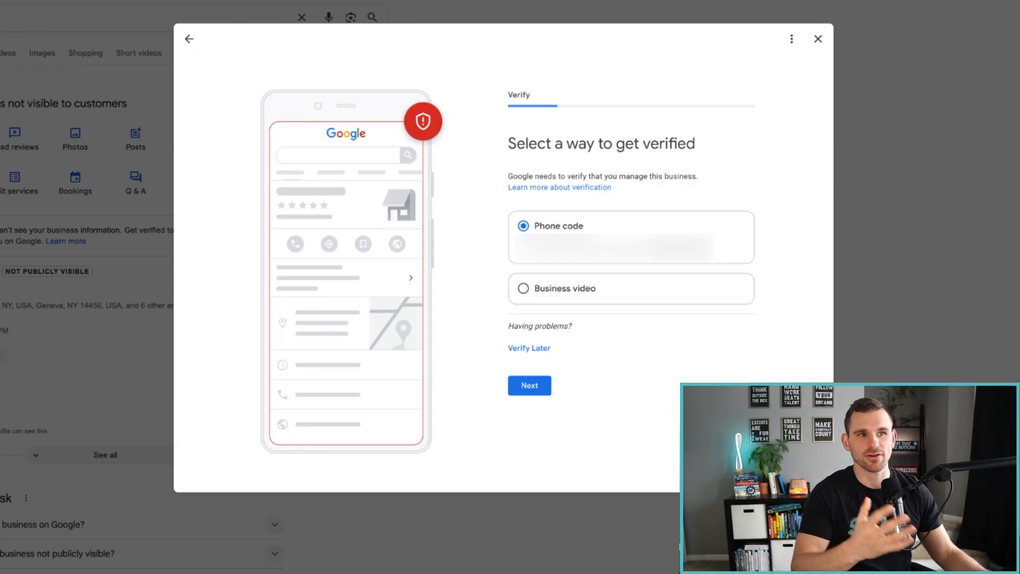
- Verify by phone code sent via text message, entering and submitting the 6-digit code
click(545, 390)
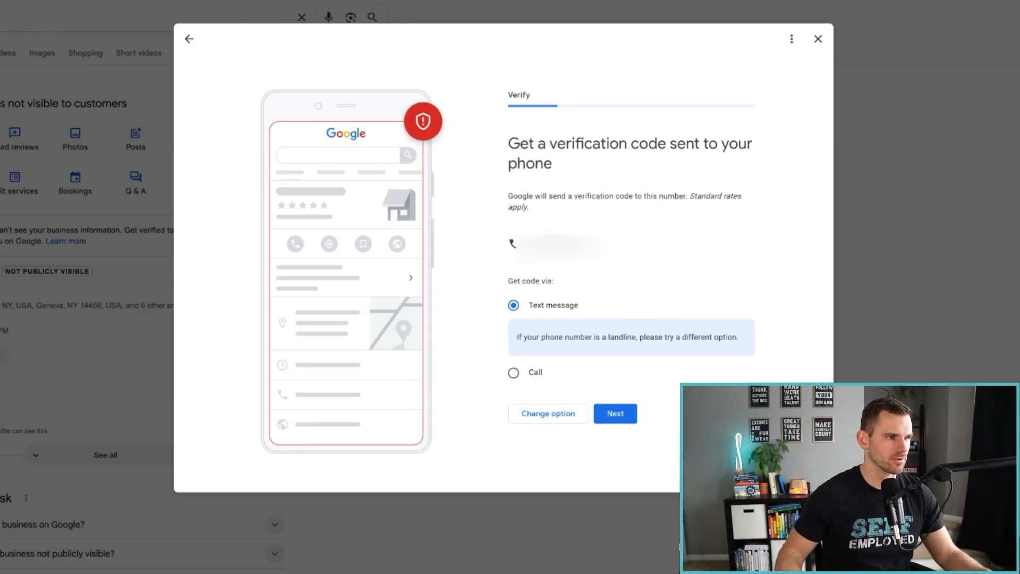
click(625, 414)
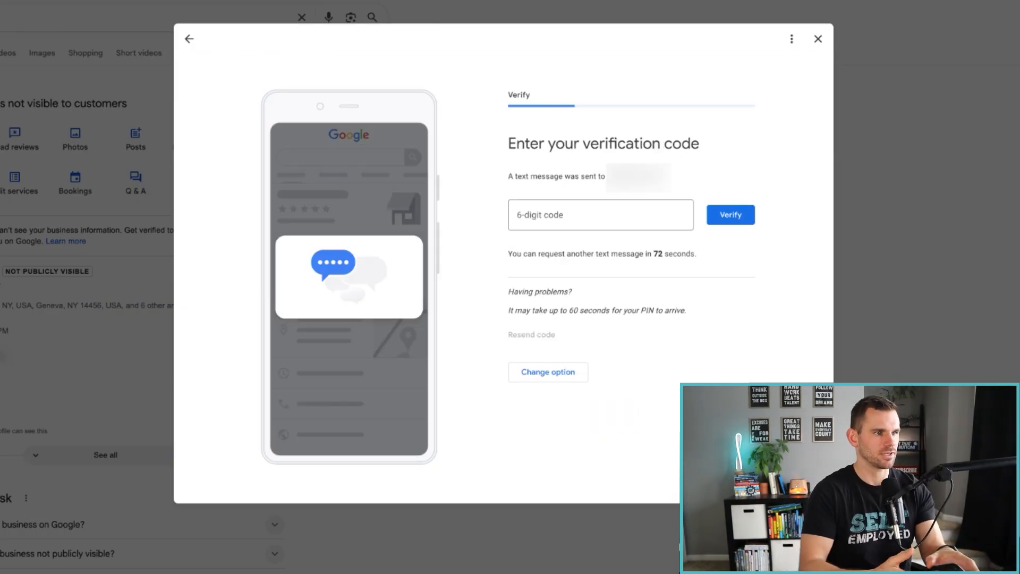
click(515, 215)
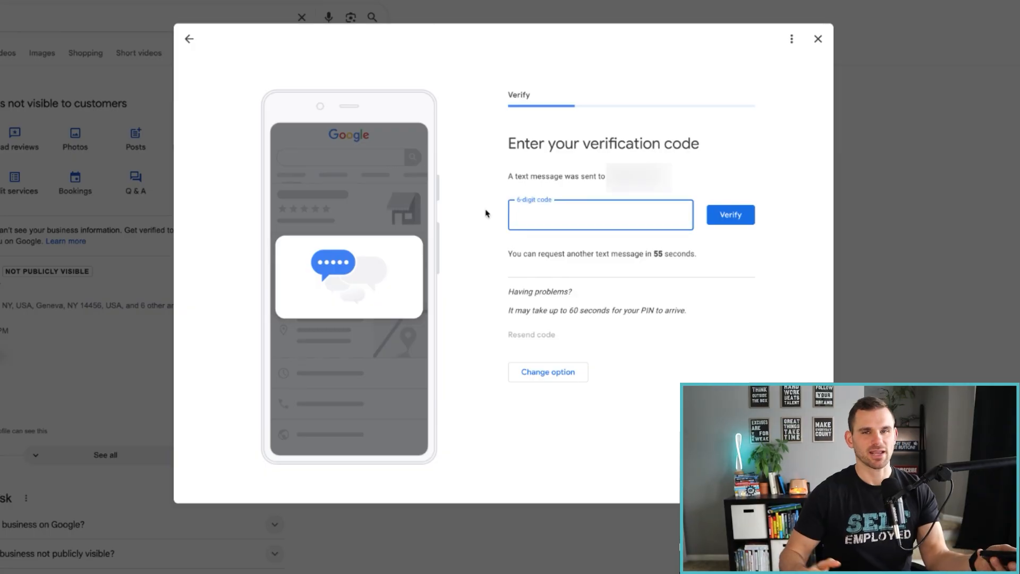
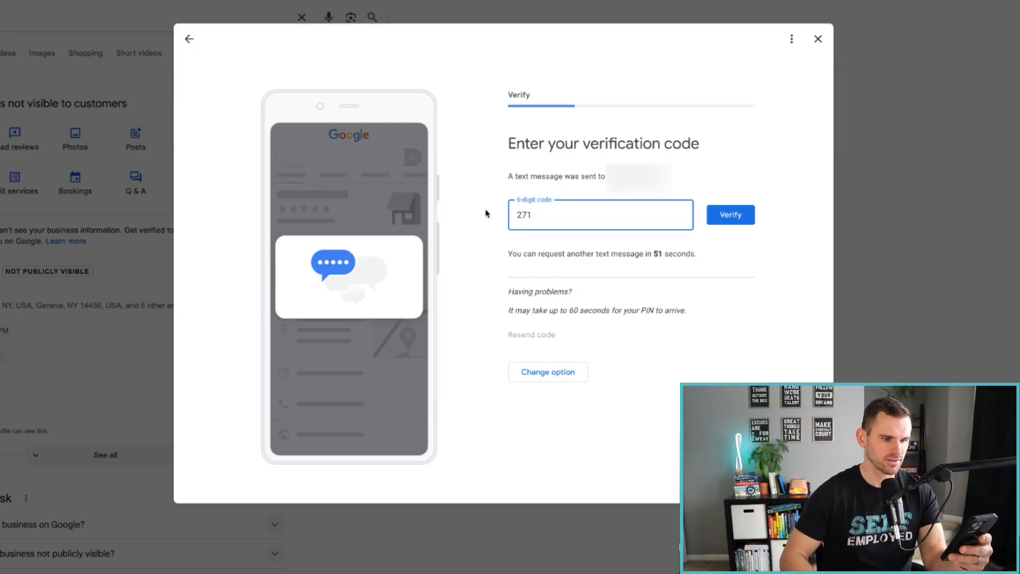
click(730, 214)
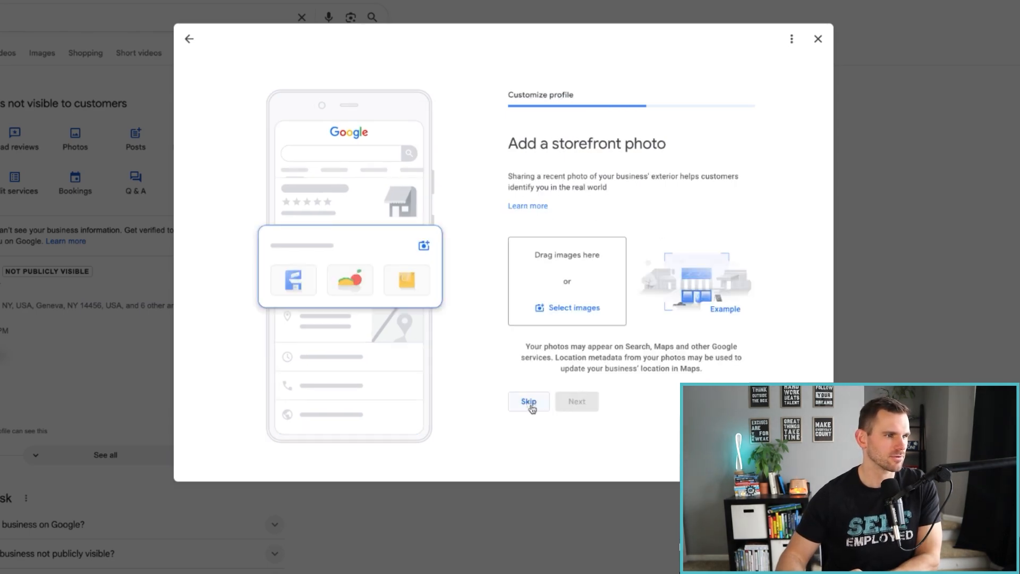
- Skip the storefront photo and the ad credit offer, then return to the results
click(526, 402)
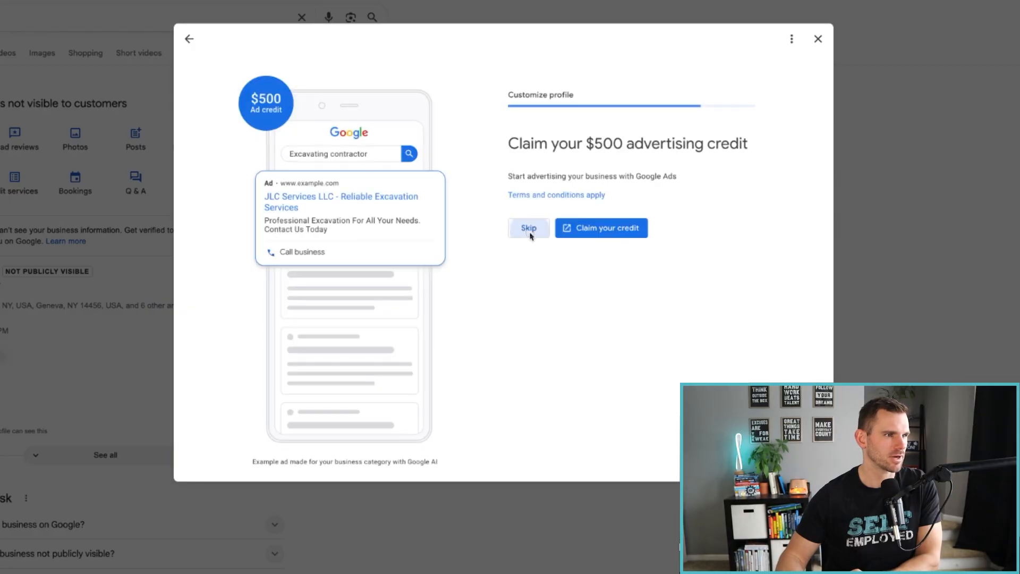
click(529, 229)
click(543, 248)
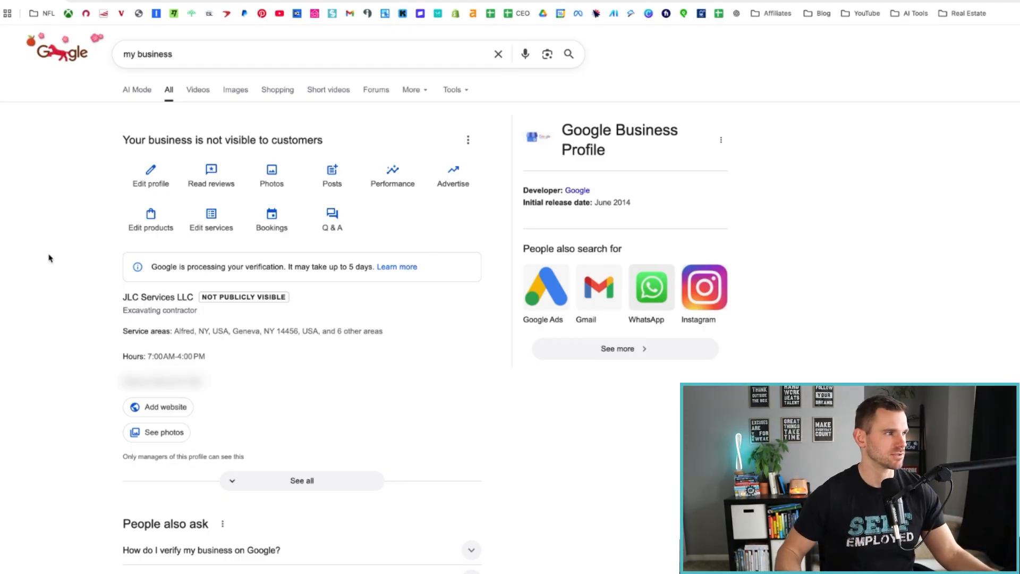
- Set the opening date to January 2025 after checking the start date in the ChatGPT notes
click(151, 177)
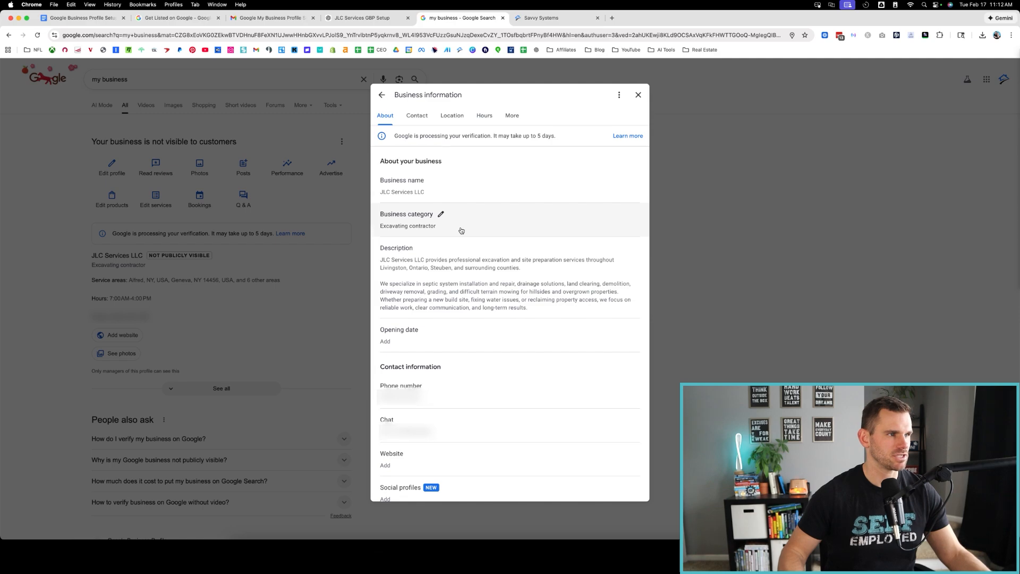
scroll(461, 230, down, 3)
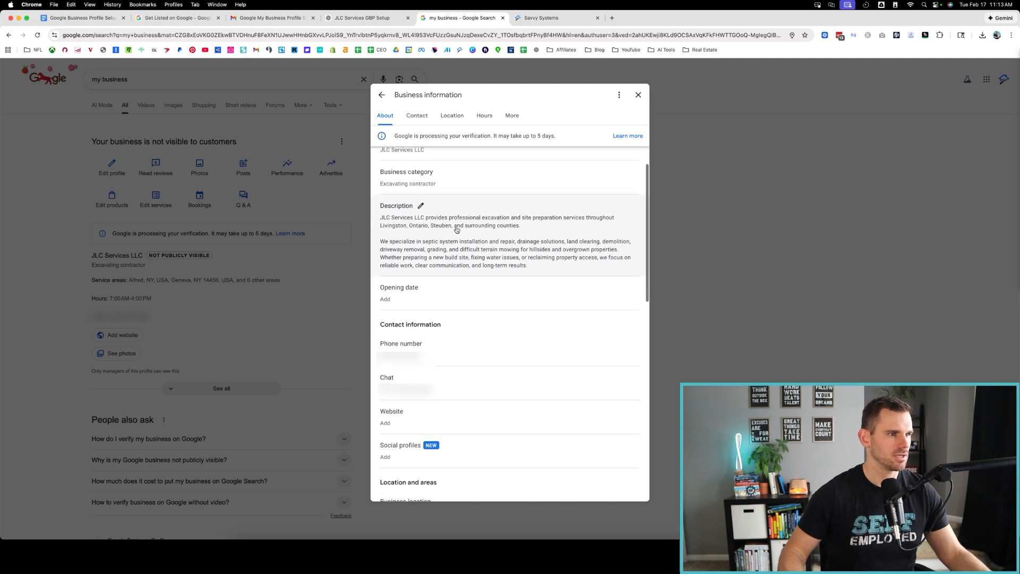
scroll(456, 232, down, 3)
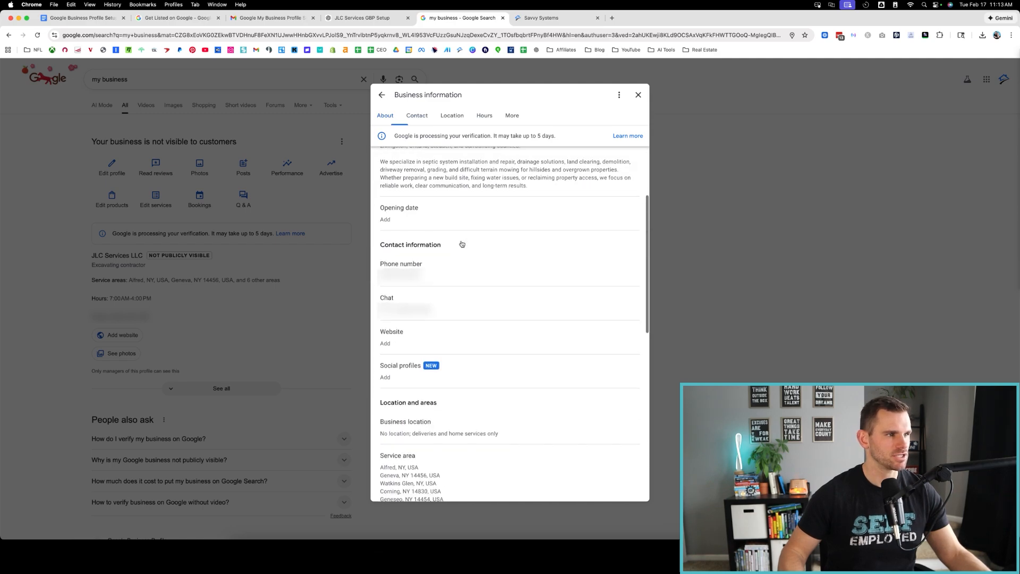
click(426, 206)
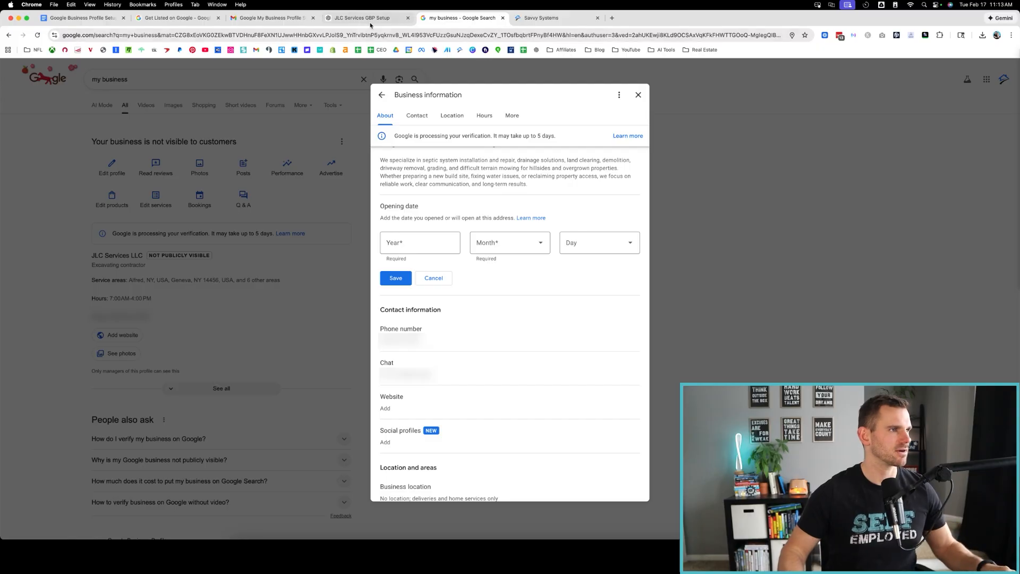
click(391, 17)
scroll(499, 267, up, 20)
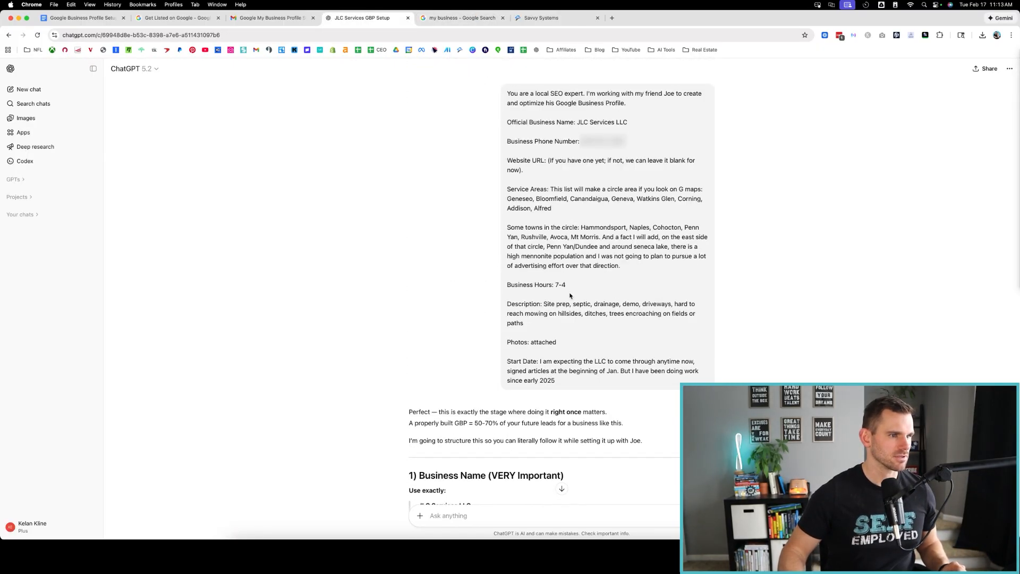
key(ctrl+Tab)
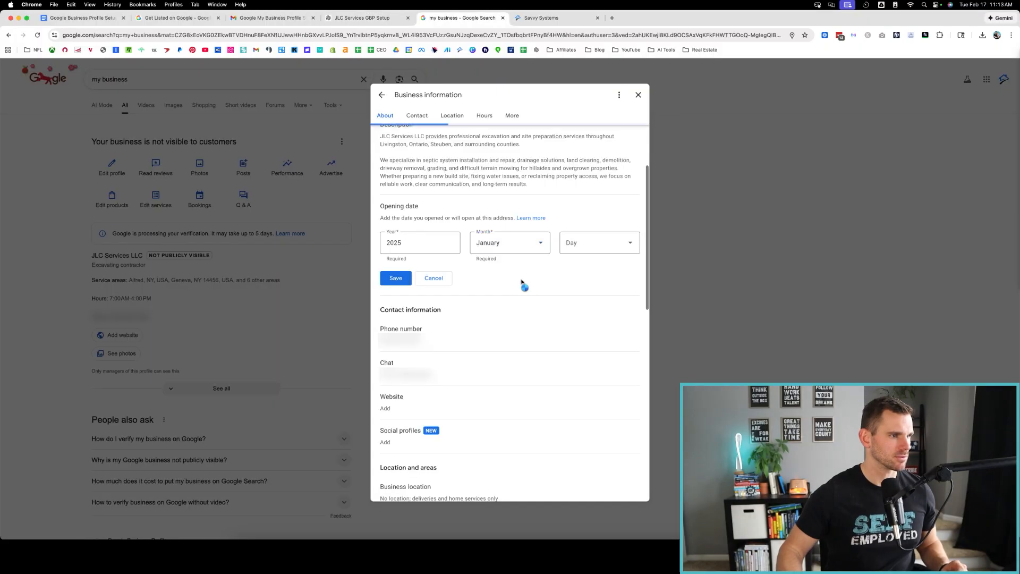
key(Return)
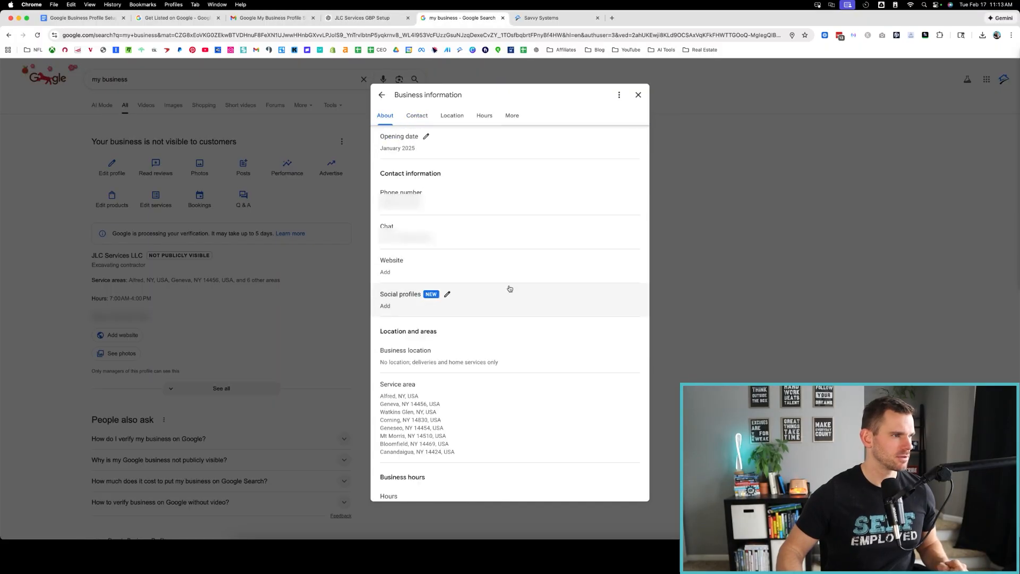
- Check the business location settings unchanged and expand the From the business attributes
scroll(510, 287, down, 1)
scroll(509, 288, down, 1)
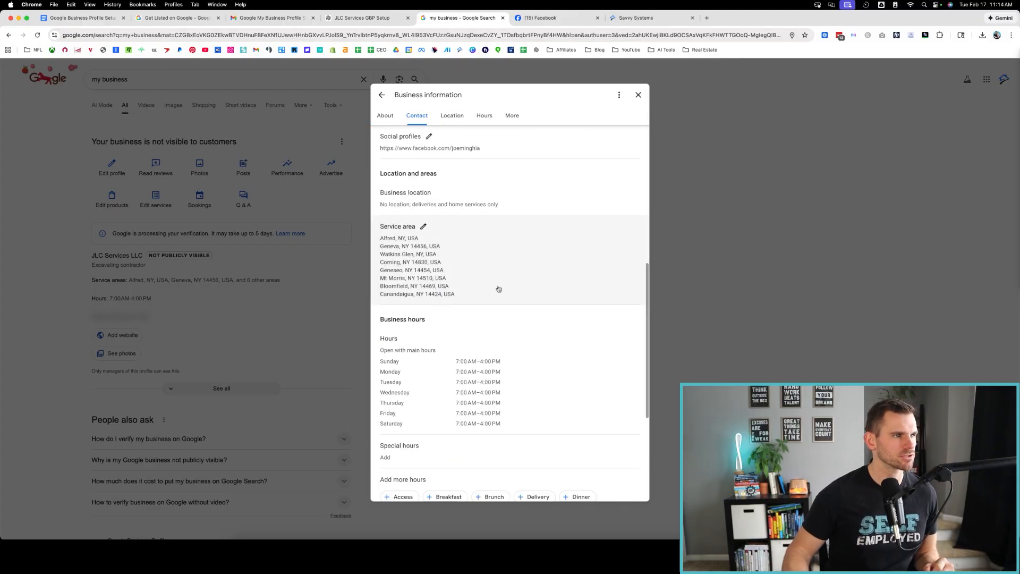
scroll(468, 245, up, 4)
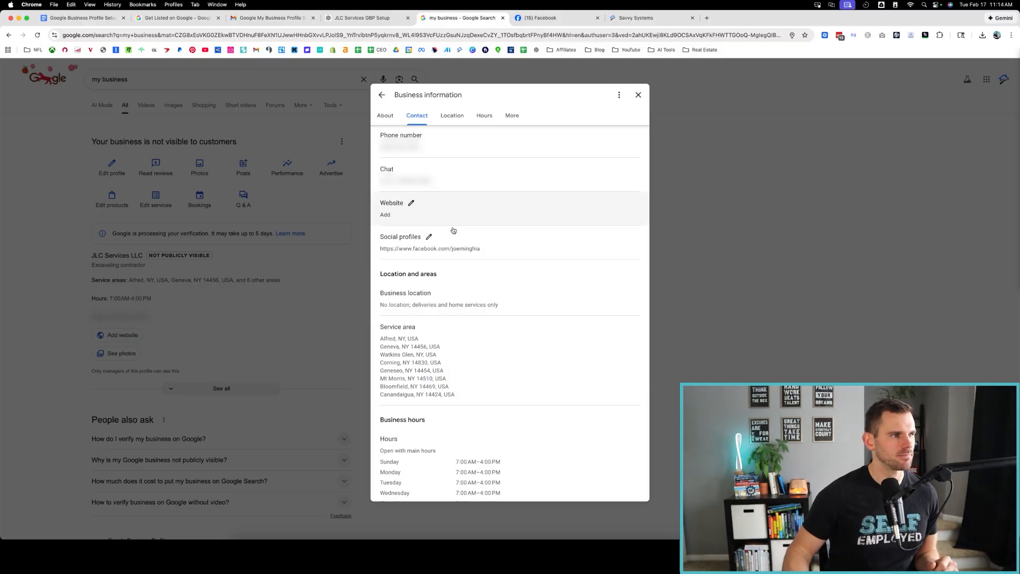
scroll(447, 248, down, 1)
scroll(447, 248, down, 3)
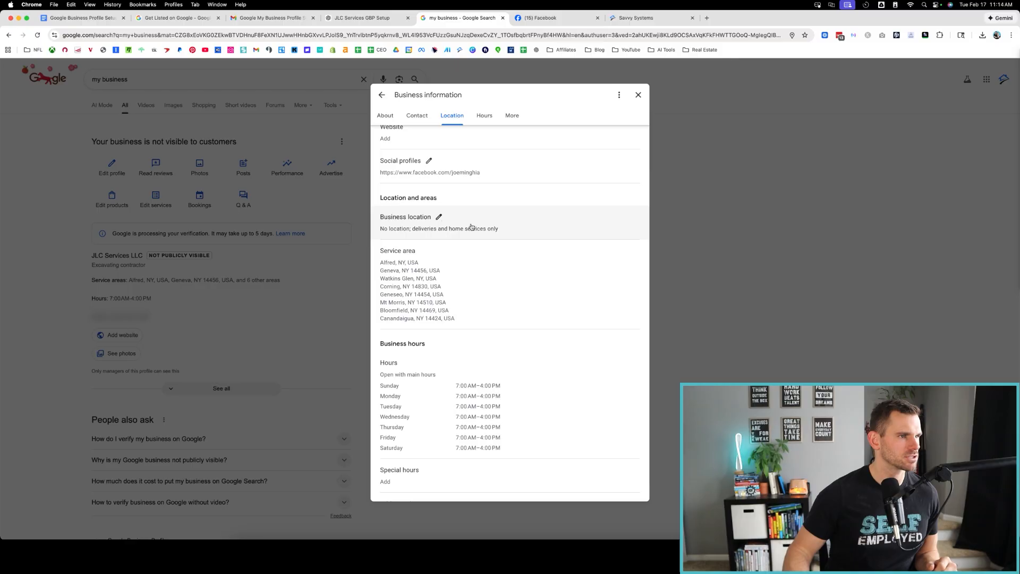
click(451, 223)
click(433, 289)
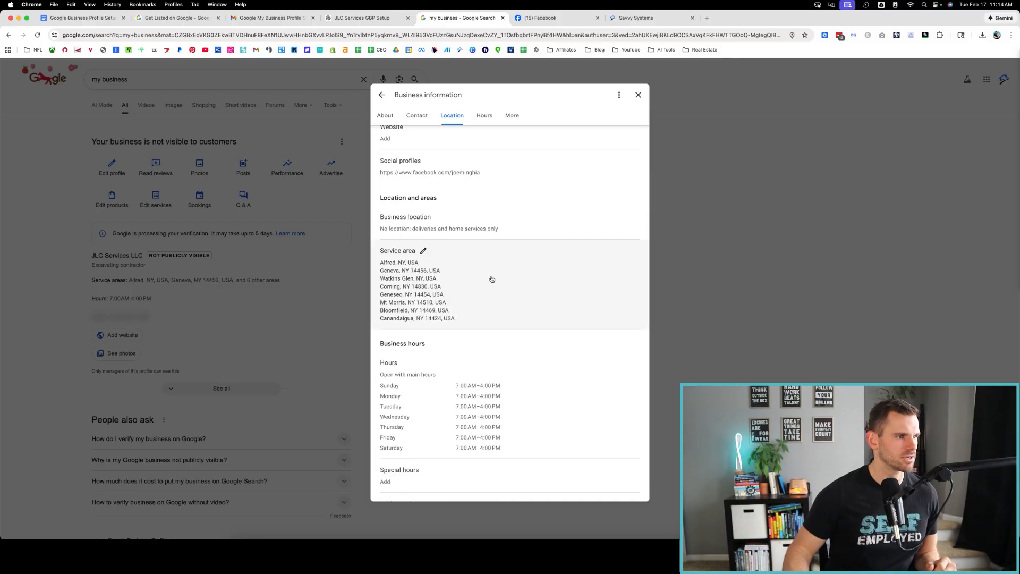
scroll(486, 277, down, 8)
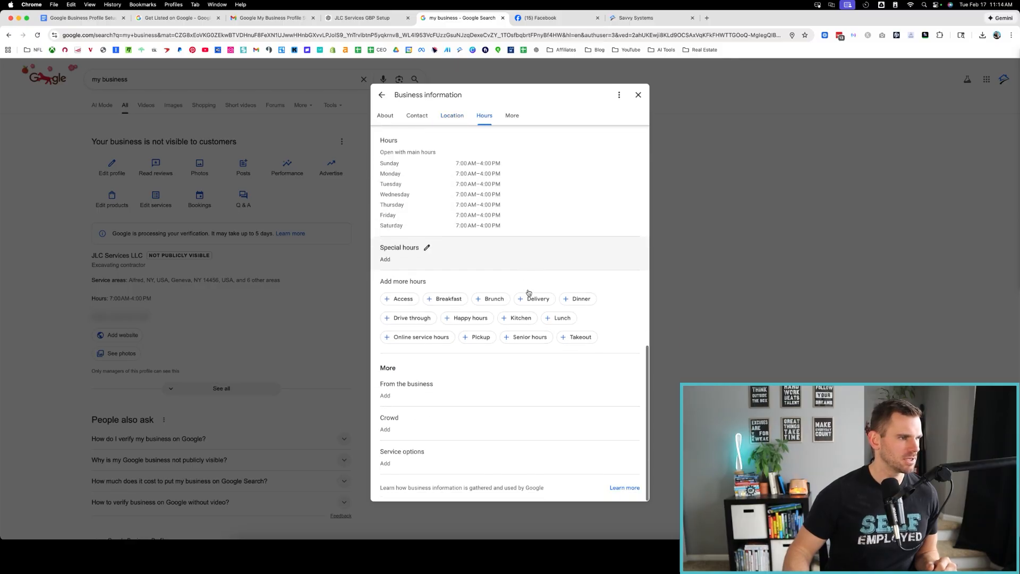
click(445, 389)
scroll(476, 383, up, 15)
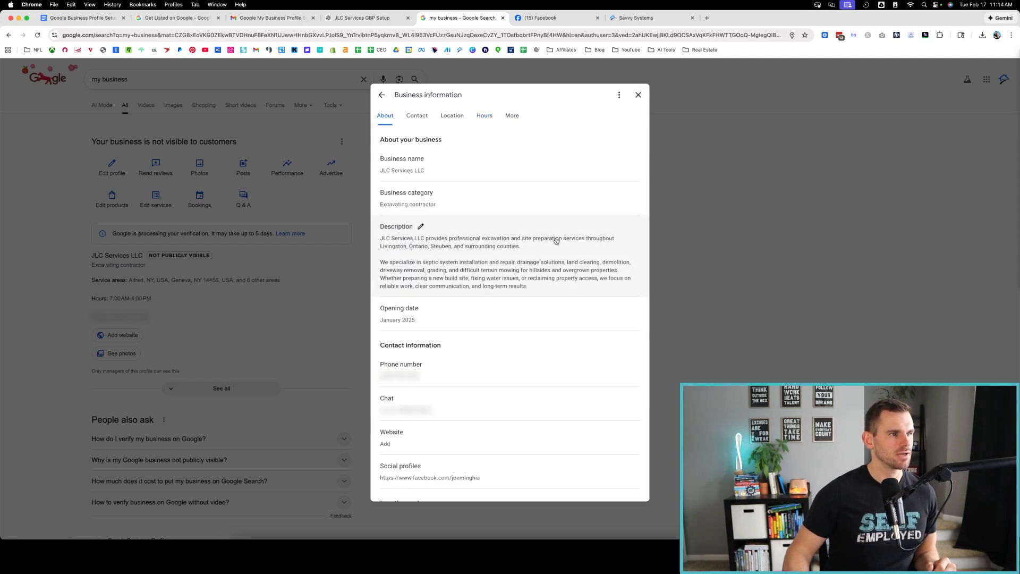
- Break the description after 'properties.' into a new paragraph, save it, and close the window
click(533, 257)
click(495, 310)
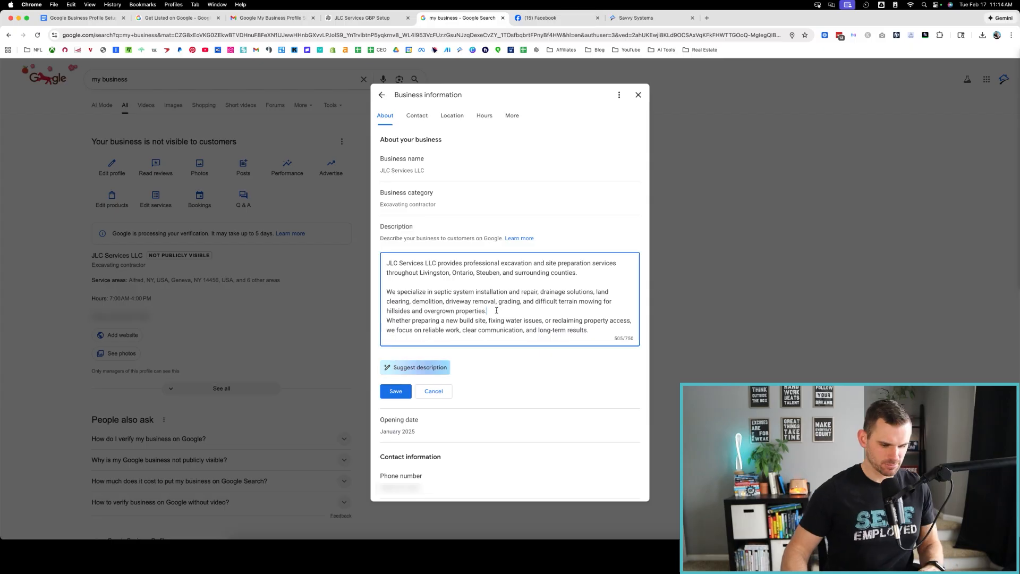
key(Return)
click(396, 402)
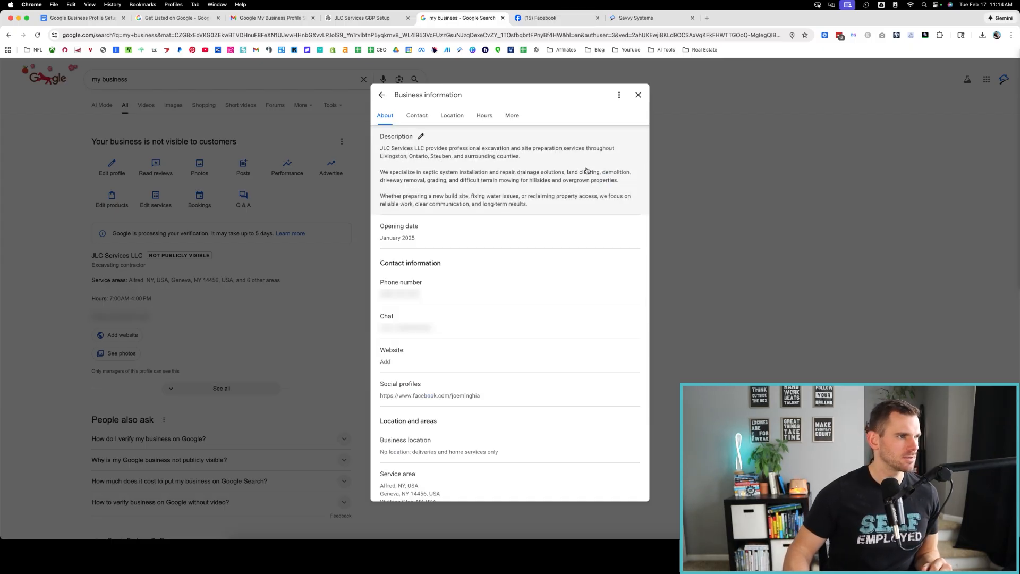
click(637, 93)
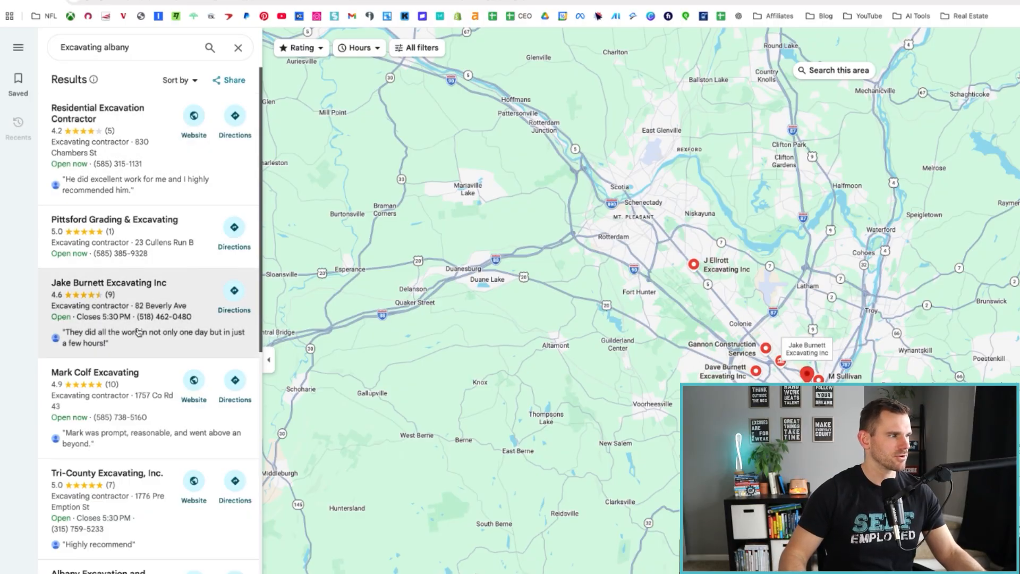
- View the Residential Excavation Contractor and Pittsford Grading & Excavating listings in Excavating albany results
scroll(139, 321, down, 9)
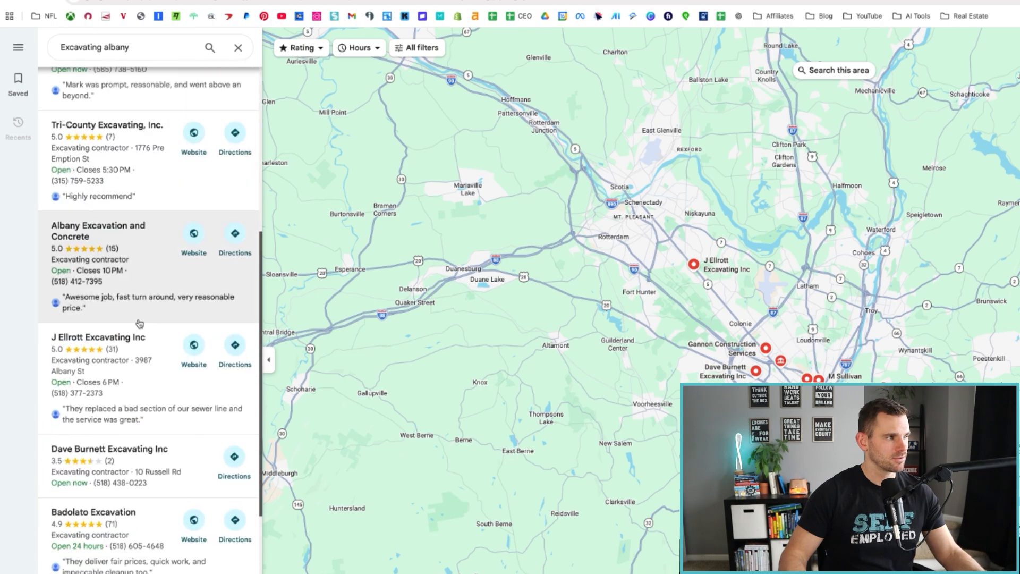
scroll(139, 322, down, 3)
scroll(227, 155, up, 12)
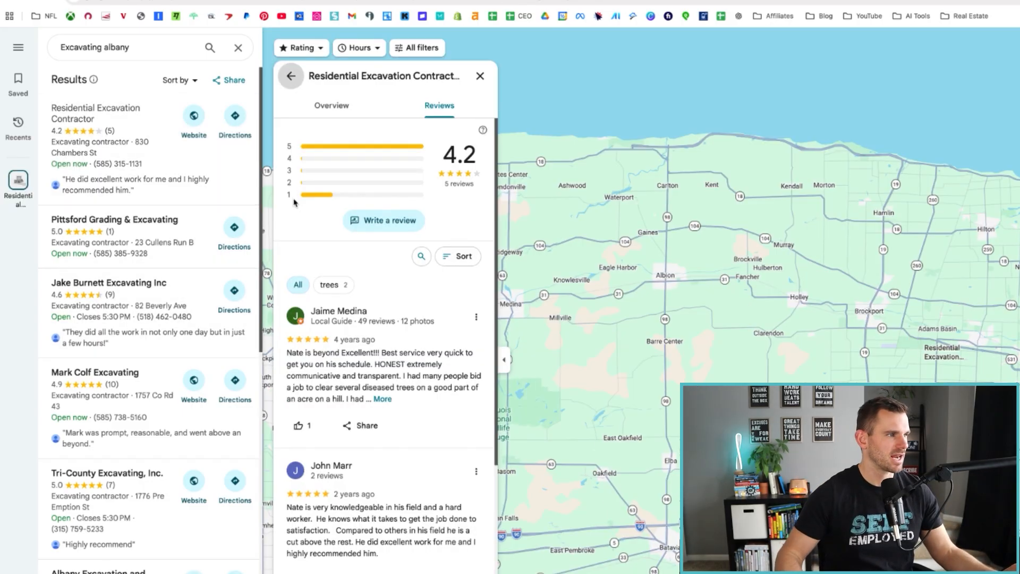
click(292, 75)
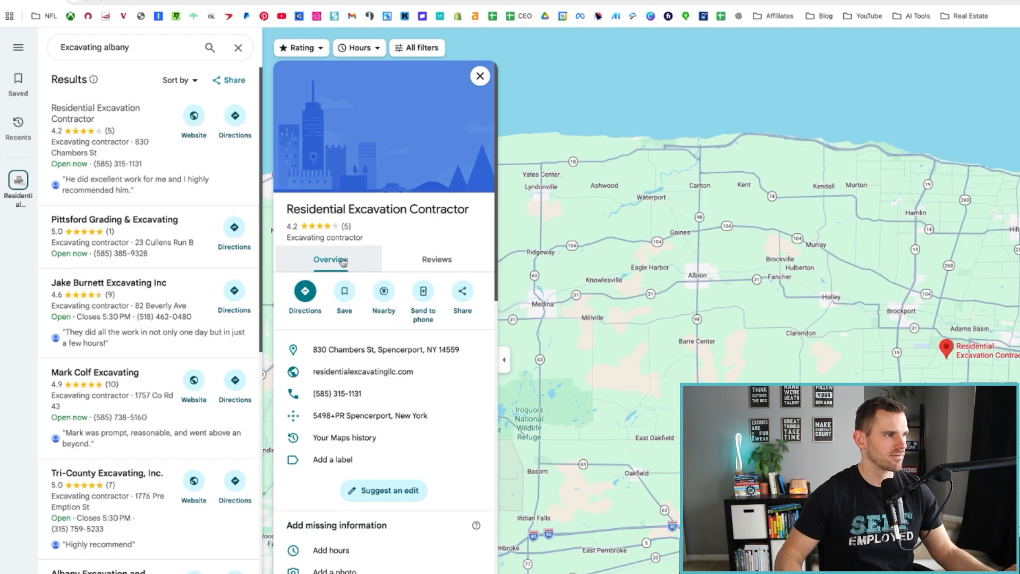
scroll(409, 299, down, 10)
scroll(404, 300, up, 10)
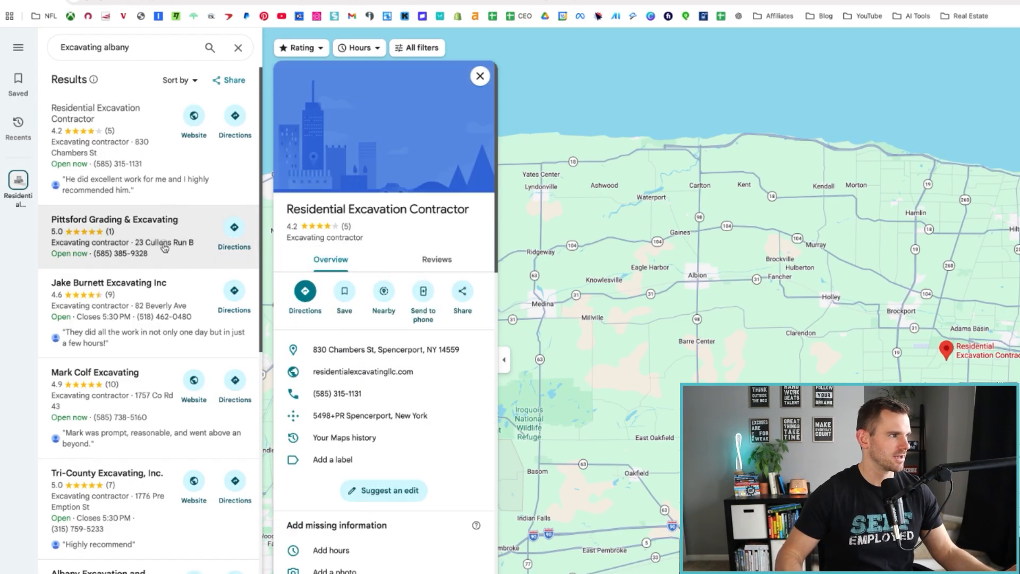
click(160, 242)
scroll(405, 248, down, 10)
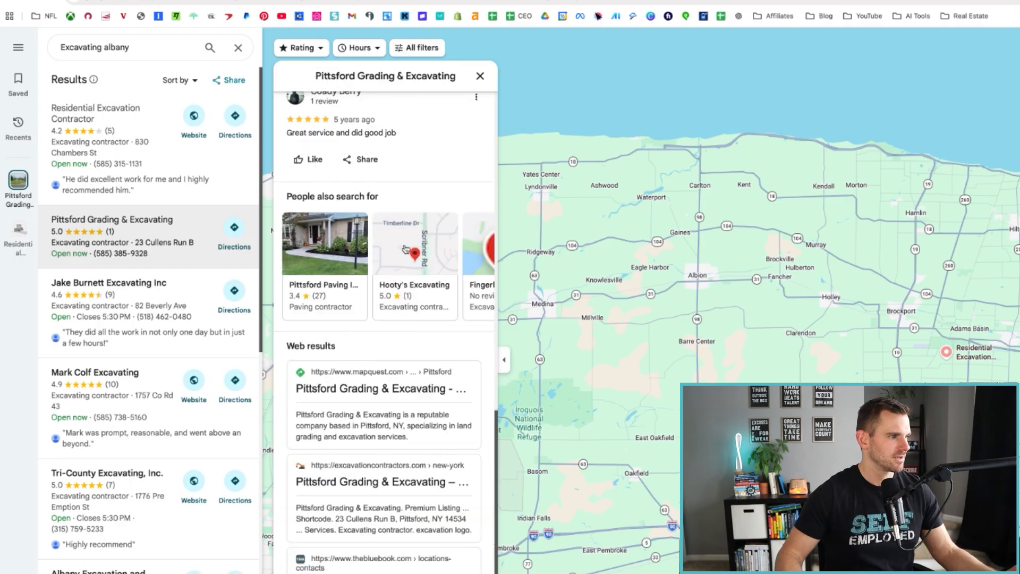
scroll(405, 248, up, 10)
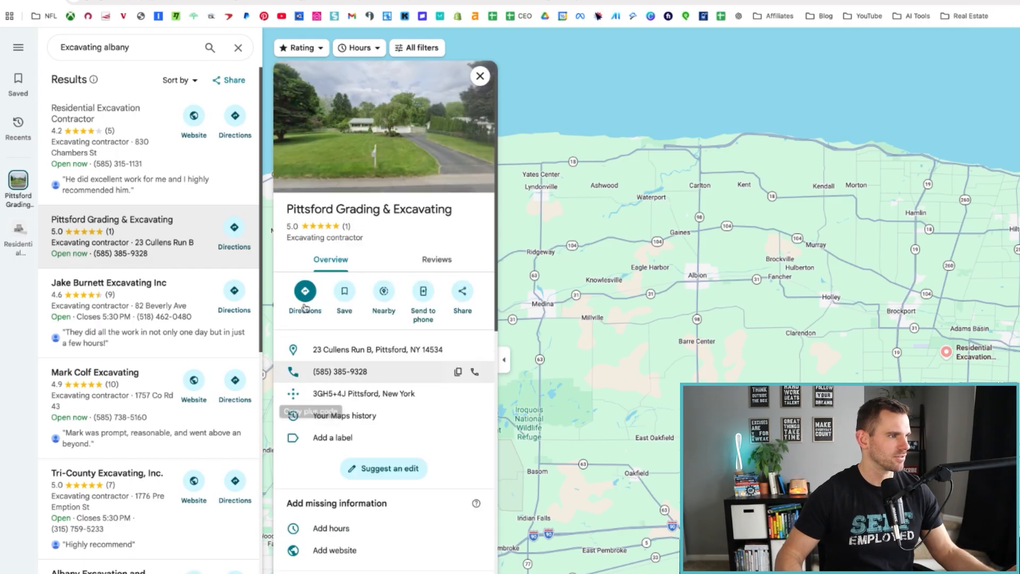
- Inspect the Jake Burnett Excavating Inc listing's About and Overview details, then close it
click(122, 285)
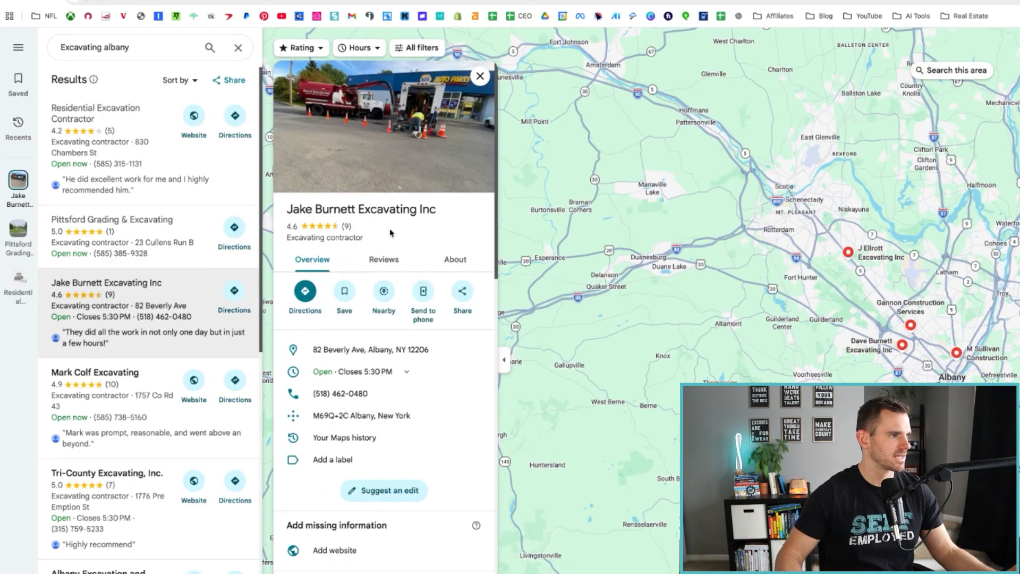
scroll(390, 233, down, 10)
scroll(390, 250, up, 10)
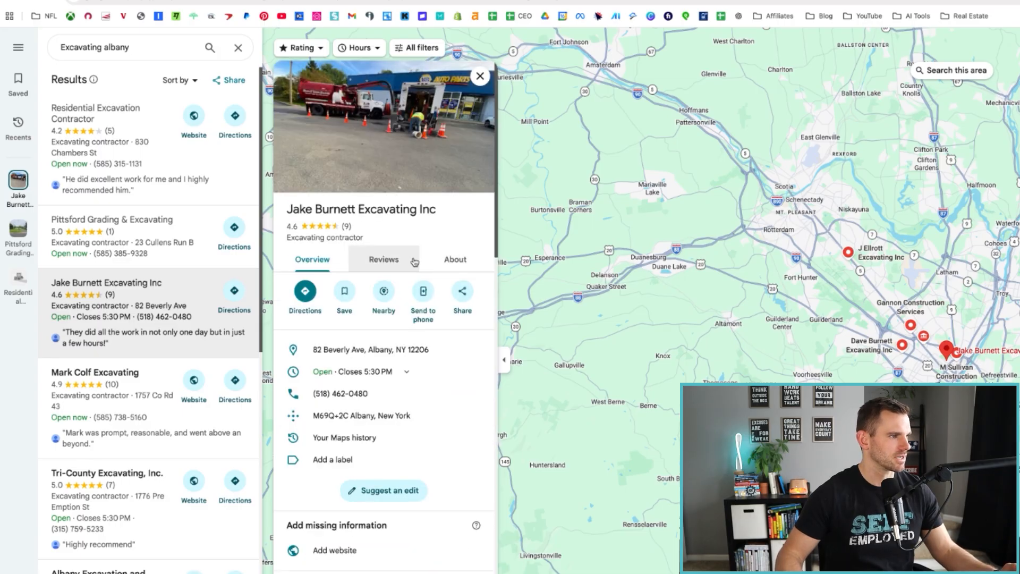
click(456, 260)
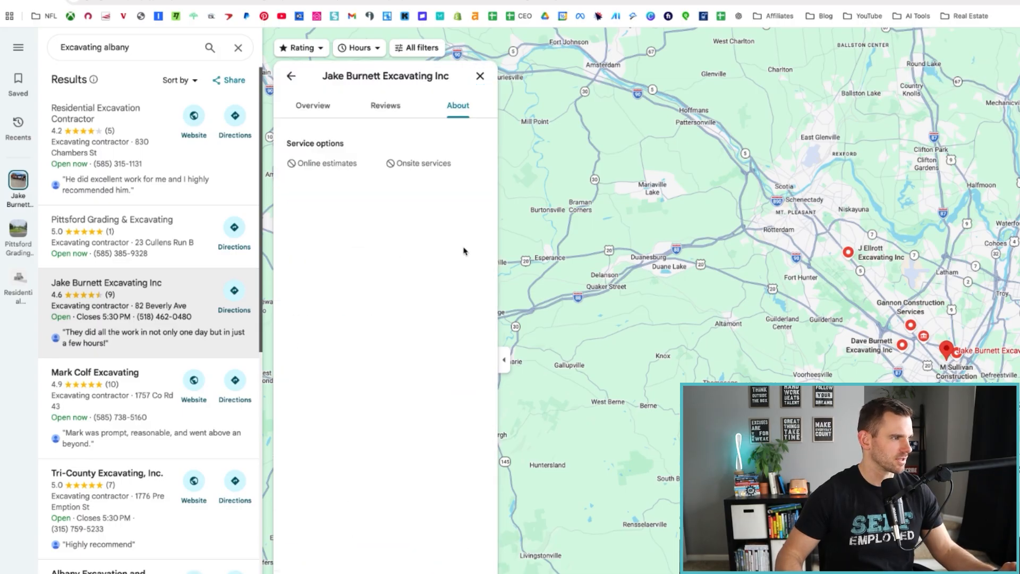
click(317, 105)
click(479, 76)
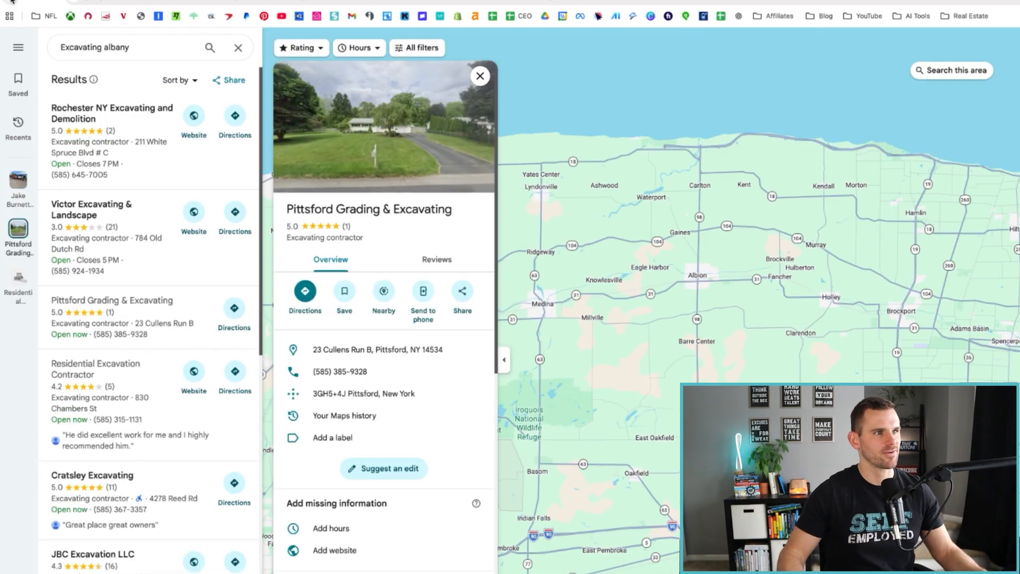
- Go back through the earlier listings to the Google search results page
click(13, 1)
click(13, 2)
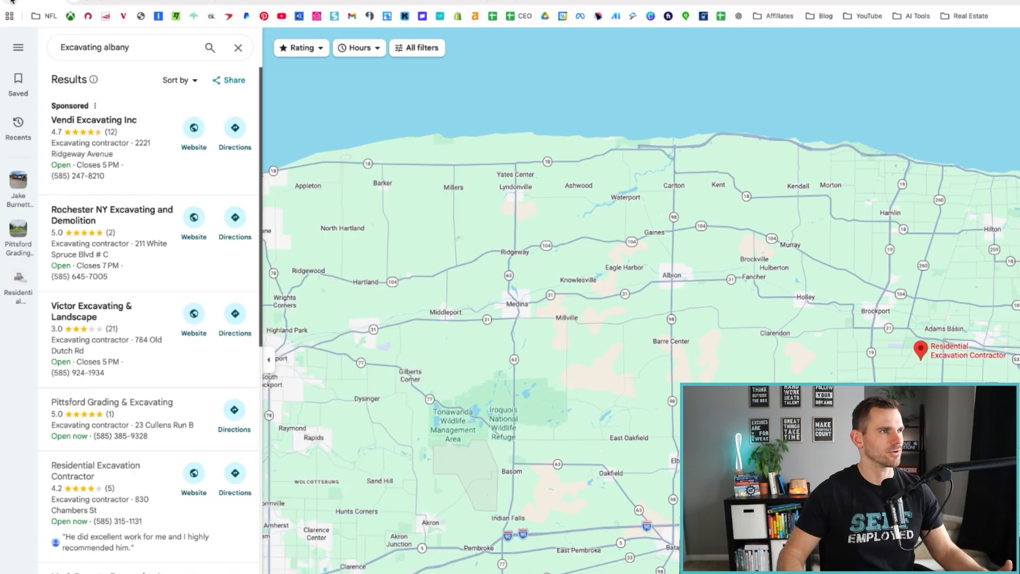
click(13, 2)
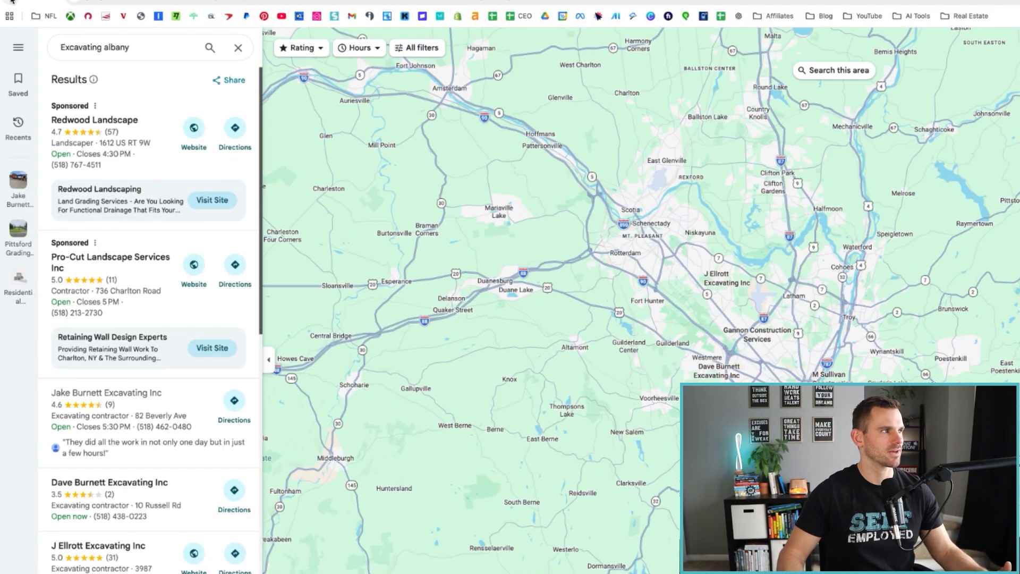
click(13, 1)
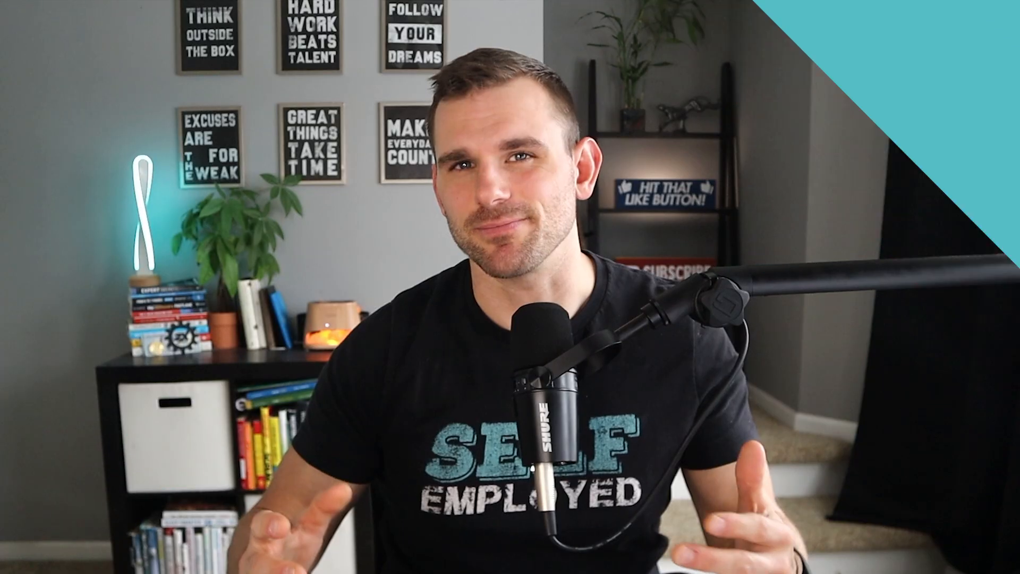